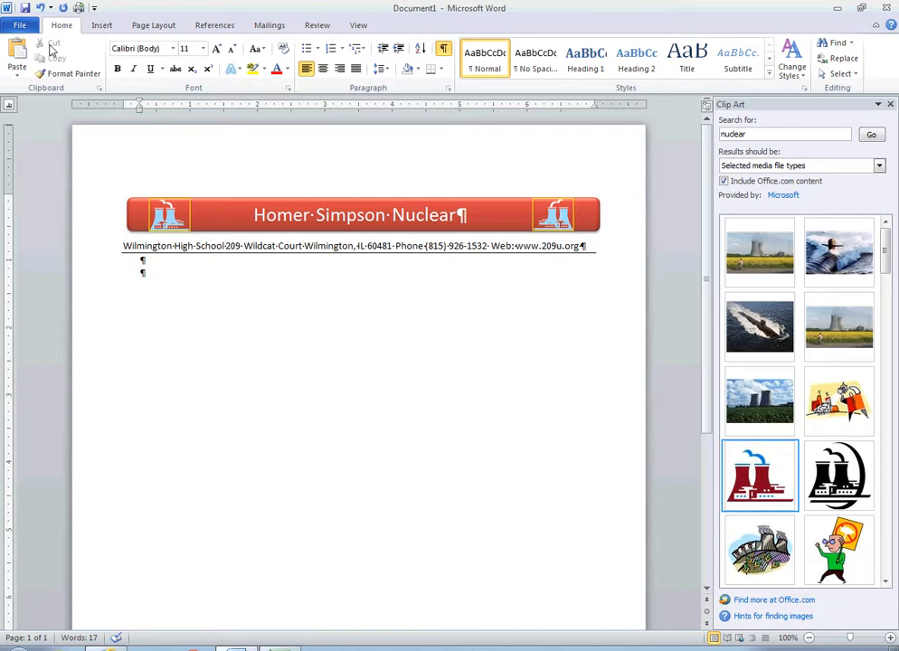
{"action": "left_click", "coordinate": [103, 25]}
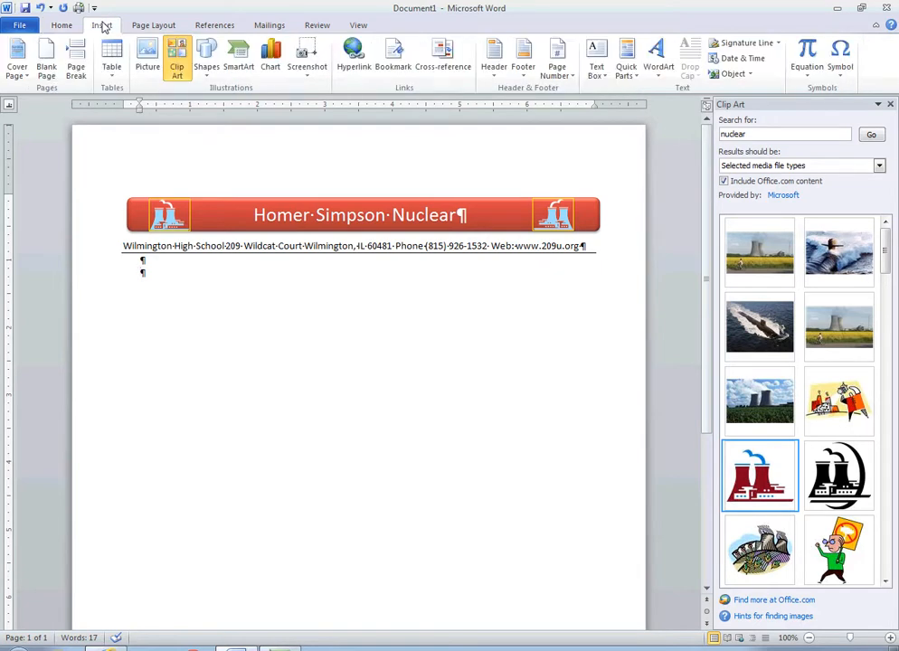
{"action": "left_click", "coordinate": [114, 72]}
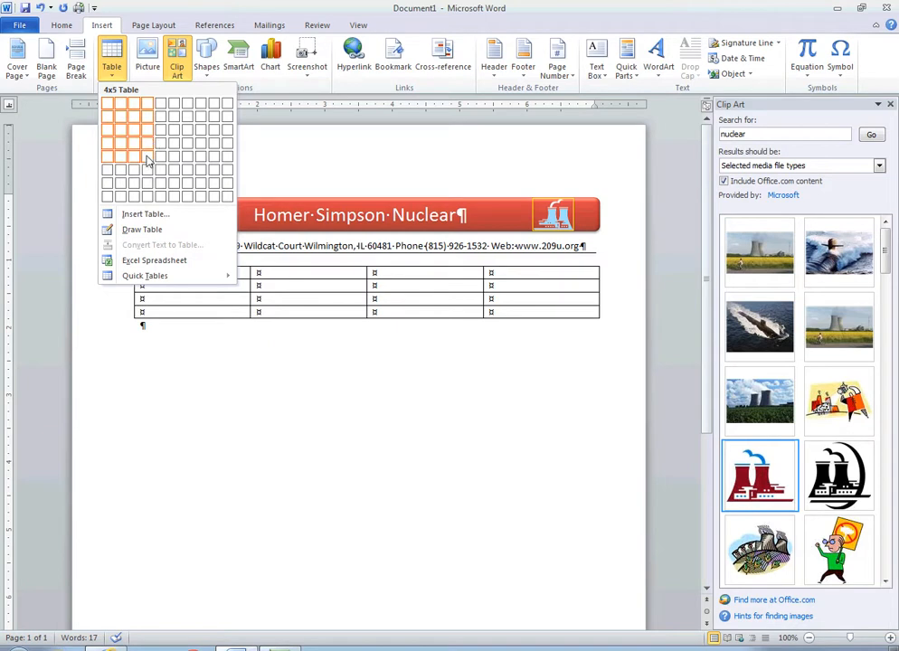
{"action": "left_click", "coordinate": [145, 215]}
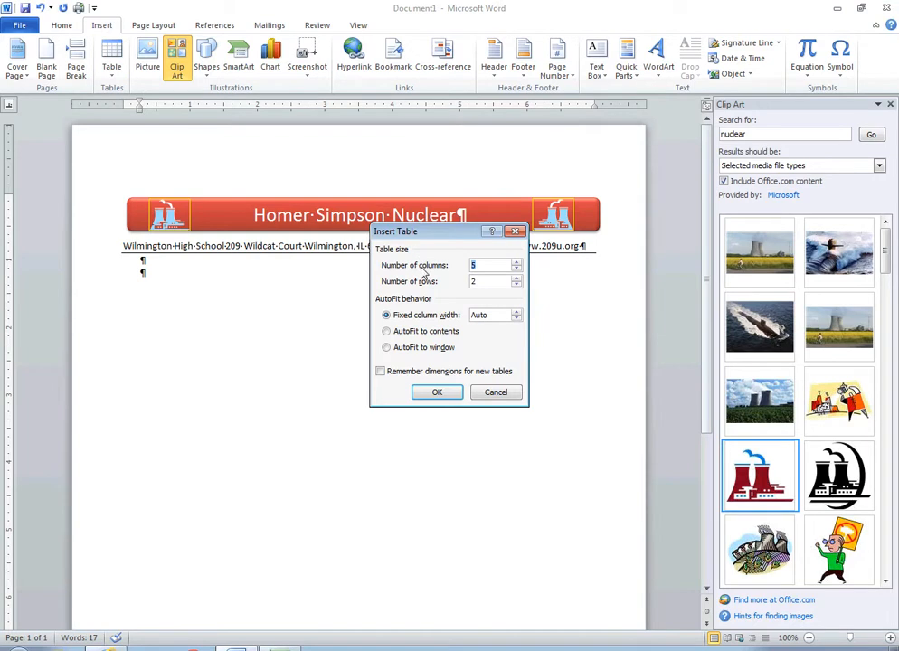
{"action": "left_click", "coordinate": [495, 393]}
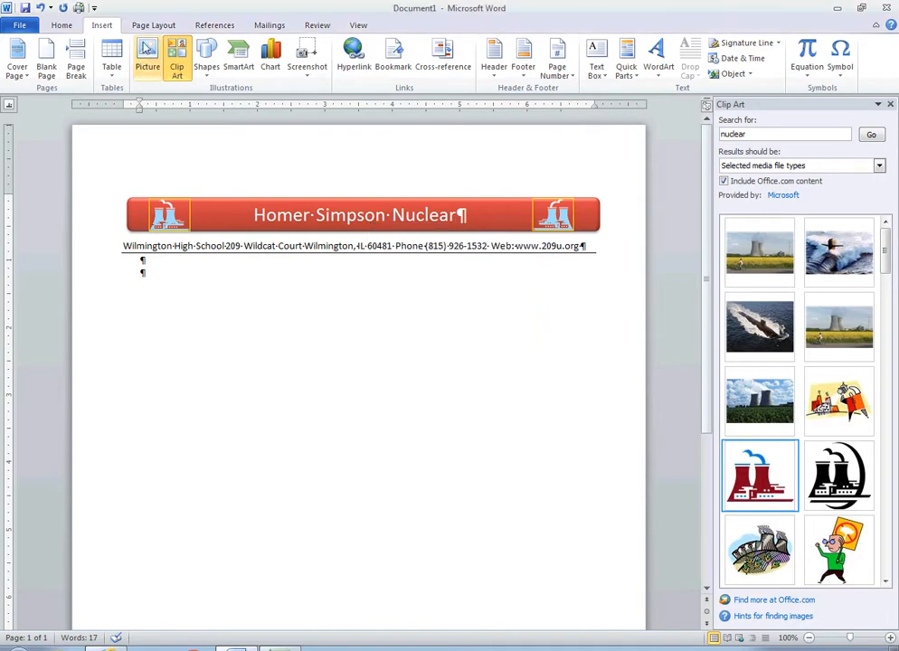
- Insert a four-column, four-row table below the address line
{"action": "left_click", "coordinate": [112, 67]}
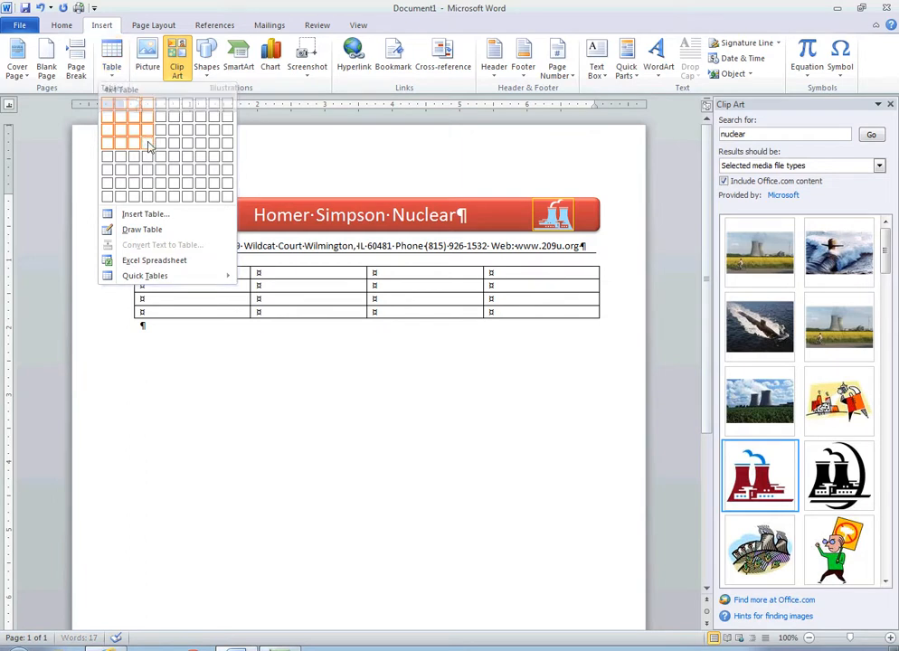
{"action": "left_click", "coordinate": [147, 143]}
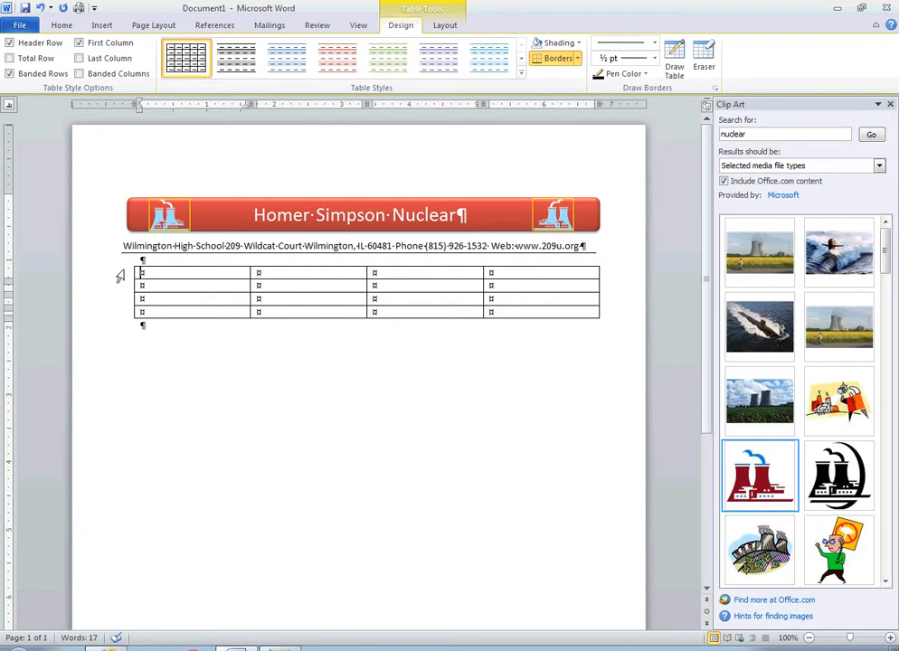
{"action": "key", "text": "Right"}
{"action": "key", "text": "Right"}
{"action": "key", "text": "Right"}
{"action": "key", "text": "Down"}
{"action": "key", "text": "Left"}
{"action": "key", "text": "Left"}
{"action": "key", "text": "Down"}
{"action": "key", "text": "Right"}
{"action": "key", "text": "Right"}
{"action": "key", "text": "Return"}
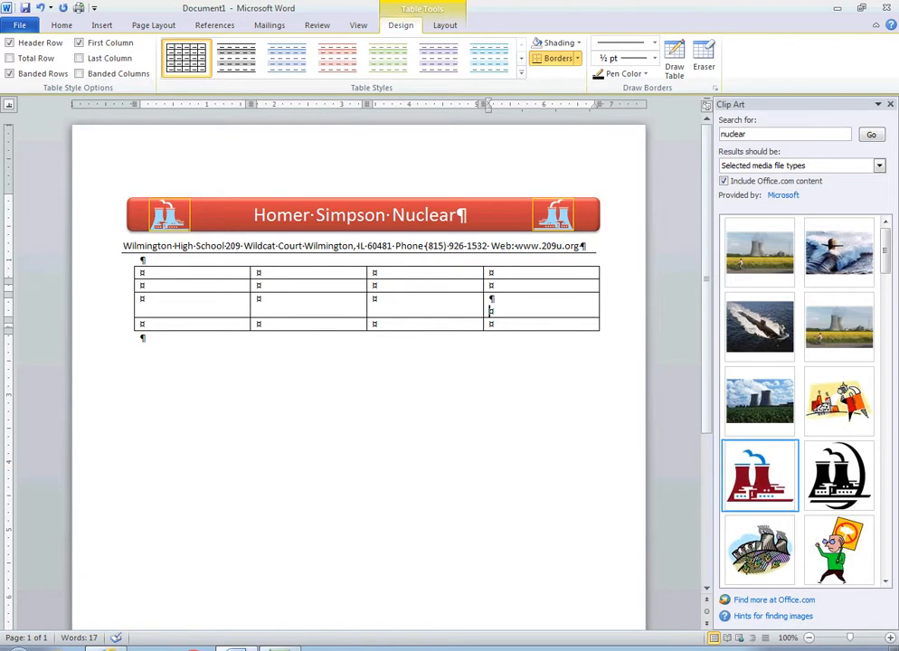
{"action": "key", "text": "BackSpace"}
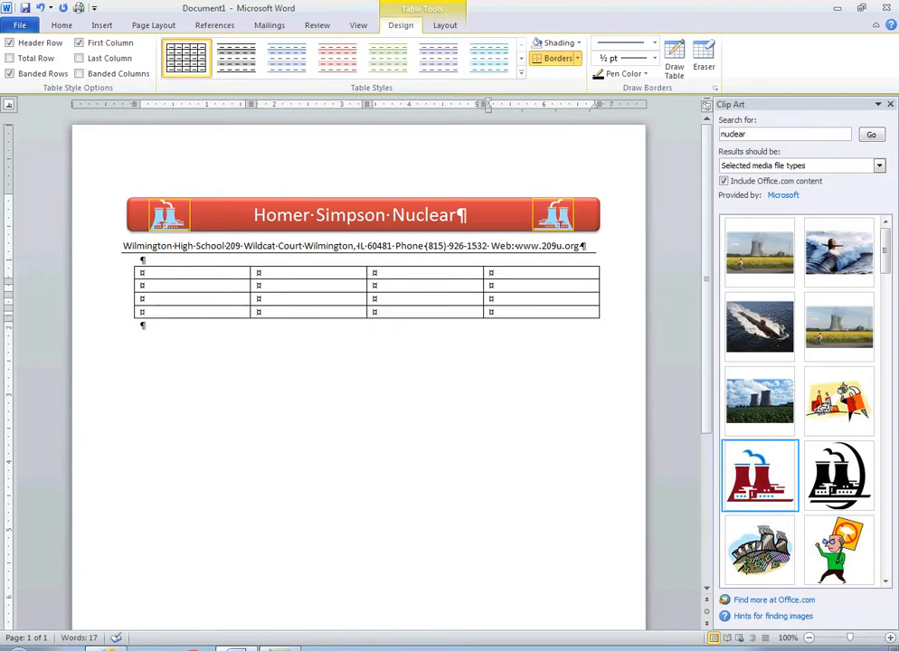
- Enter Wilmington, High and School in the first three header cells of the table
{"action": "left_click", "coordinate": [326, 300]}
{"action": "left_click", "coordinate": [218, 288]}
{"action": "left_click", "coordinate": [226, 299]}
{"action": "key", "text": "Right"}
{"action": "key", "text": "Right"}
{"action": "key", "text": "Right"}
{"action": "key", "text": "Up"}
{"action": "key", "text": "Left"}
{"action": "key", "text": "Right"}
{"action": "key", "text": "Left"}
{"action": "key", "text": "Left"}
{"action": "key", "text": "Left"}
{"action": "key", "text": "Up"}
{"action": "key", "text": "Right"}
{"action": "key", "text": "Left"}
{"action": "type", "text": "Wilmington"}
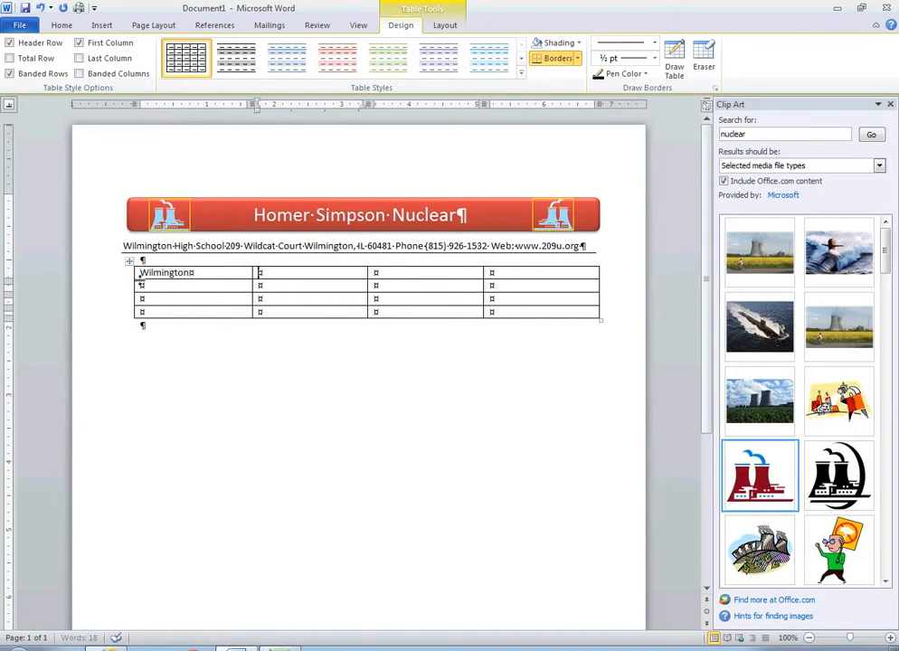
{"action": "key", "text": "Tab"}
{"action": "type", "text": "High"}
{"action": "key", "text": "Tab"}
{"action": "type", "text": "School"}
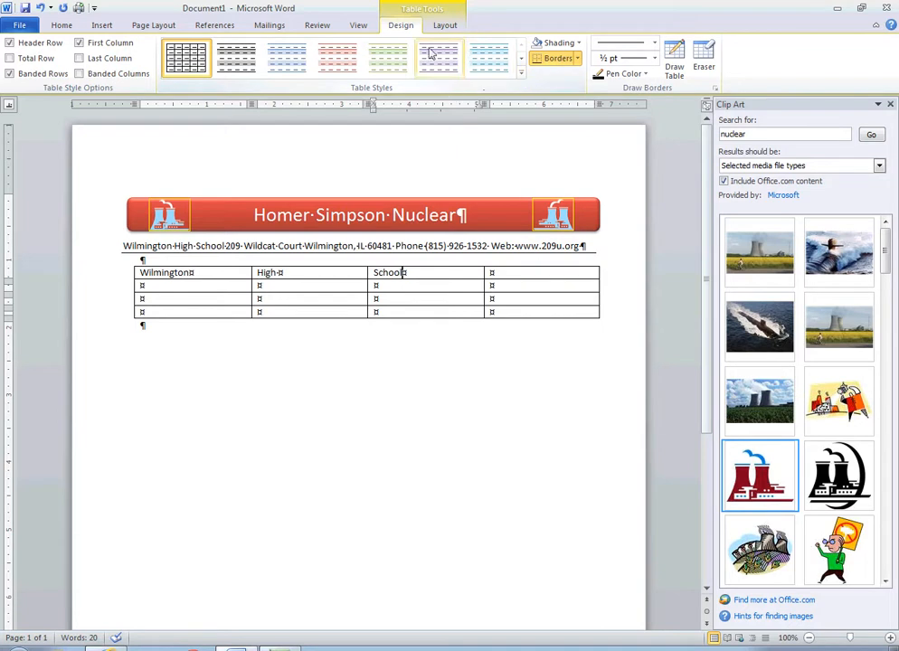
- Apply the Medium Grid 3 - Accent 4 table style to the table
{"action": "left_click", "coordinate": [522, 76]}
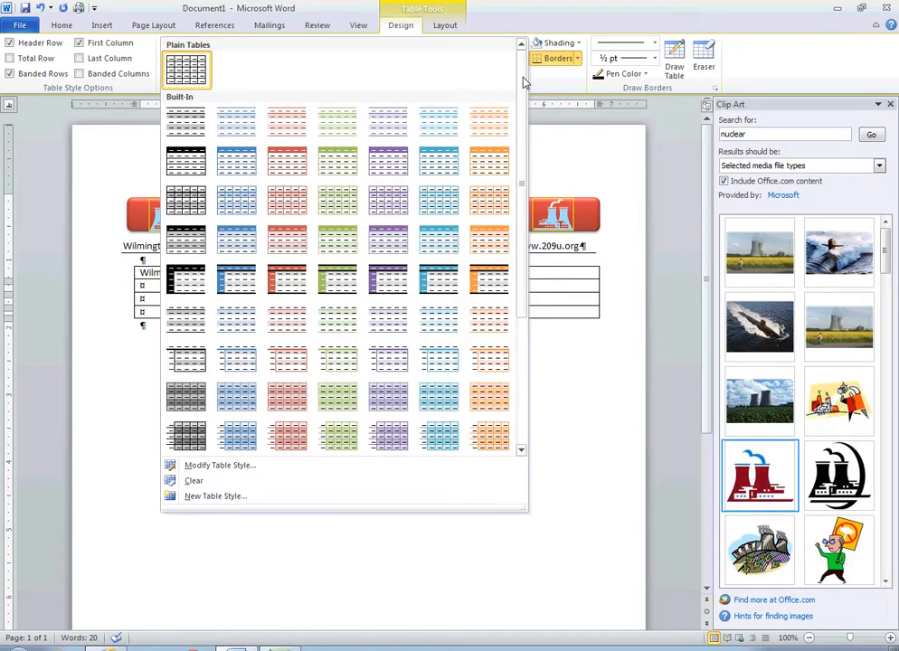
{"action": "left_click_drag", "start_coordinate": [522, 82], "coordinate": [532, 245]}
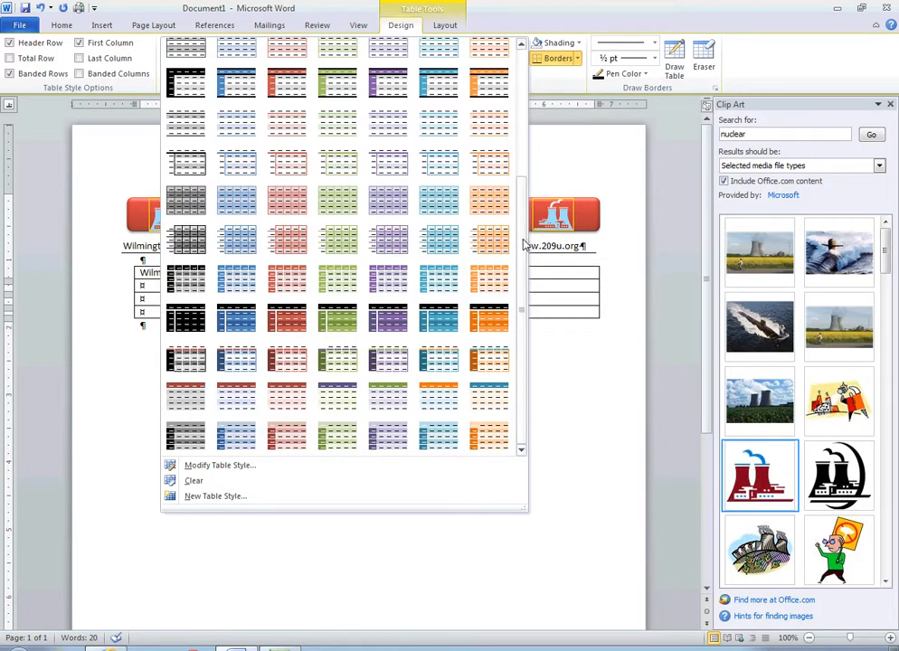
{"action": "left_click", "coordinate": [387, 283]}
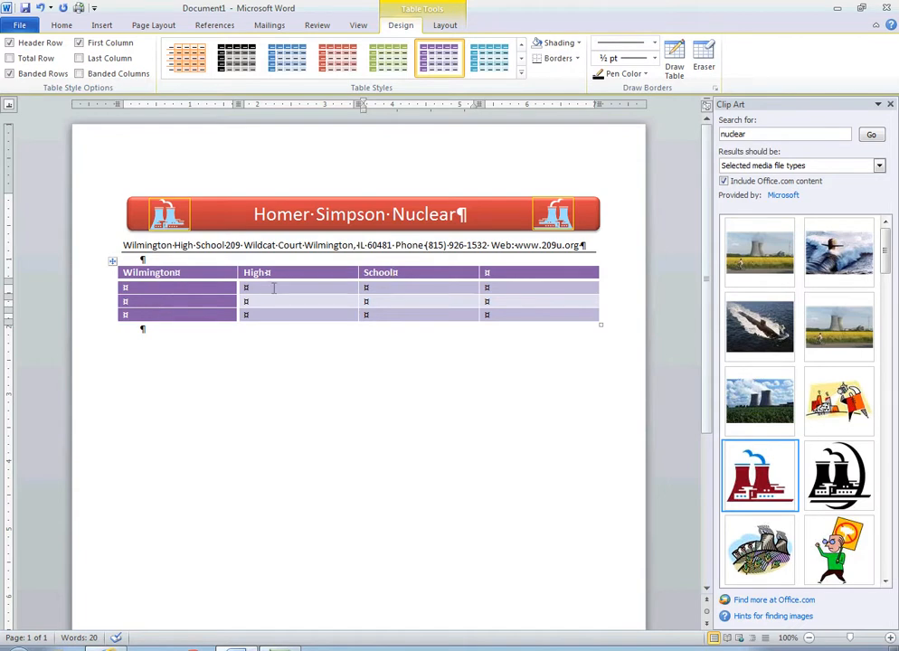
- Enter 250, 541 and 1254 in the second row under High, School and the last column
{"action": "left_click", "coordinate": [330, 288]}
{"action": "type", "text": "250"}
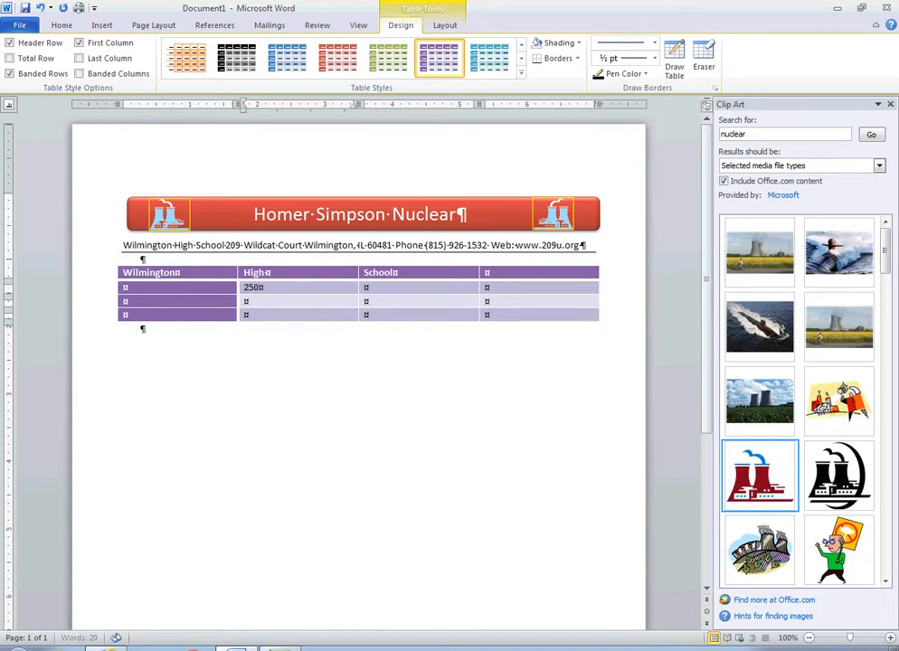
{"action": "key", "text": "Tab"}
{"action": "type", "text": "541"}
{"action": "key", "text": "Tab"}
{"action": "type", "text": "1254"}
- Fill the remaining cells of the third and fourth rows with placeholder text
{"action": "left_click", "coordinate": [323, 301]}
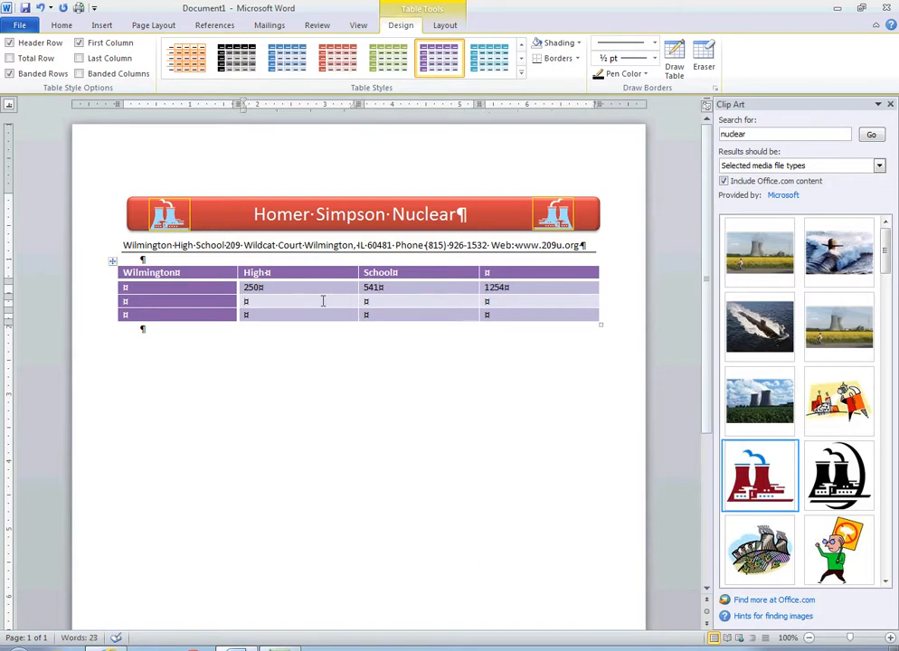
{"action": "type", "text": "jkfgklfdj"}
{"action": "key", "text": "Tab"}
{"action": "type", "text": ";kdjflksd"}
{"action": "key", "text": "Tab"}
{"action": "type", "text": "L;d;skff;'s"}
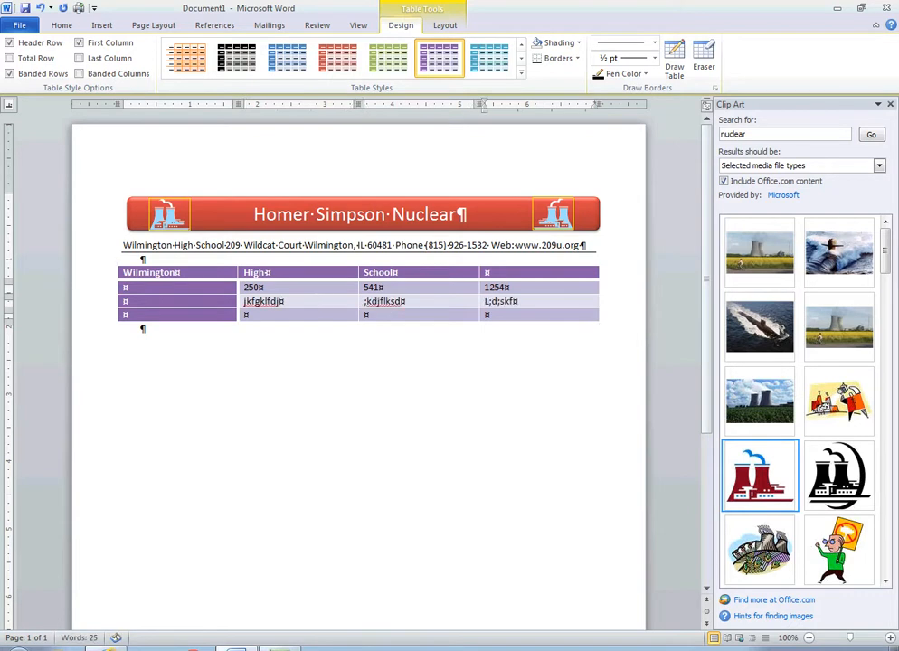
{"action": "key", "text": "Tab"}
{"action": "key", "text": "Tab"}
{"action": "type", "text": "L;dmkfv;dsl"}
{"action": "key", "text": "Tab"}
{"action": "type", "text": "'dskl;jv;sd"}
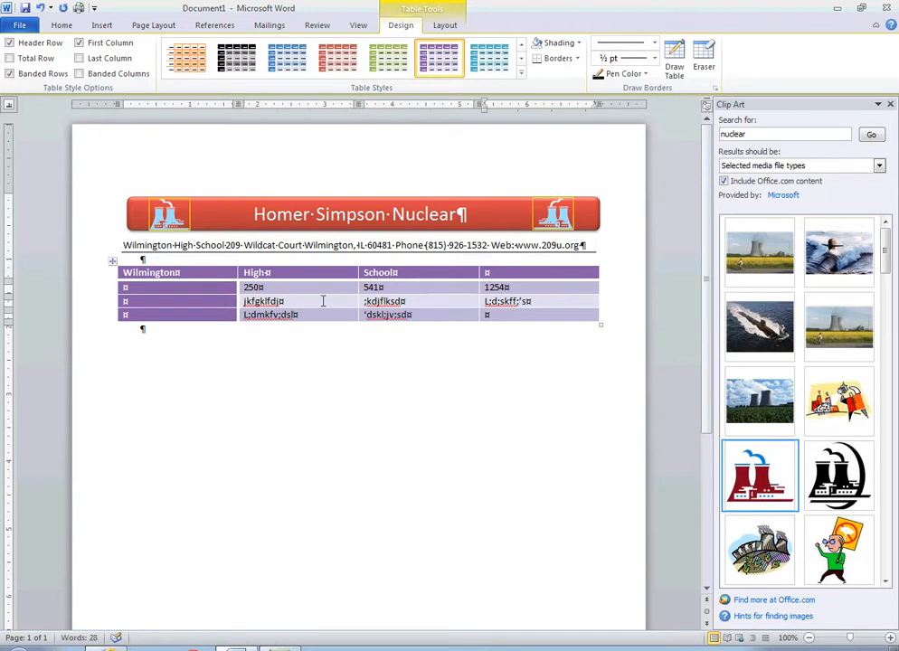
{"action": "key", "text": "Tab"}
{"action": "type", "text": ";lsdkds,"}
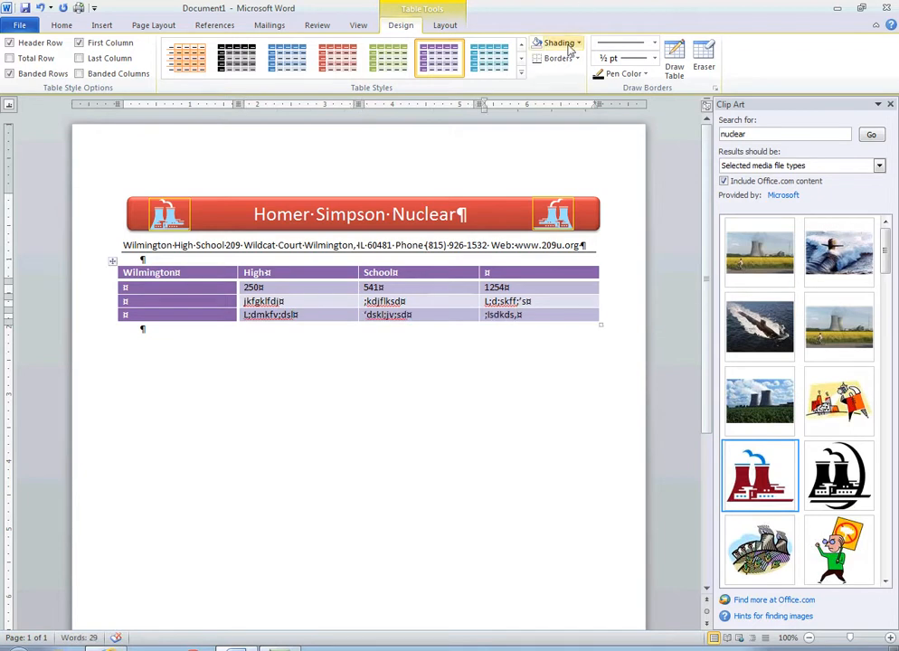
- Insert a three-column, three-row table below the styled table
{"action": "left_click", "coordinate": [128, 331]}
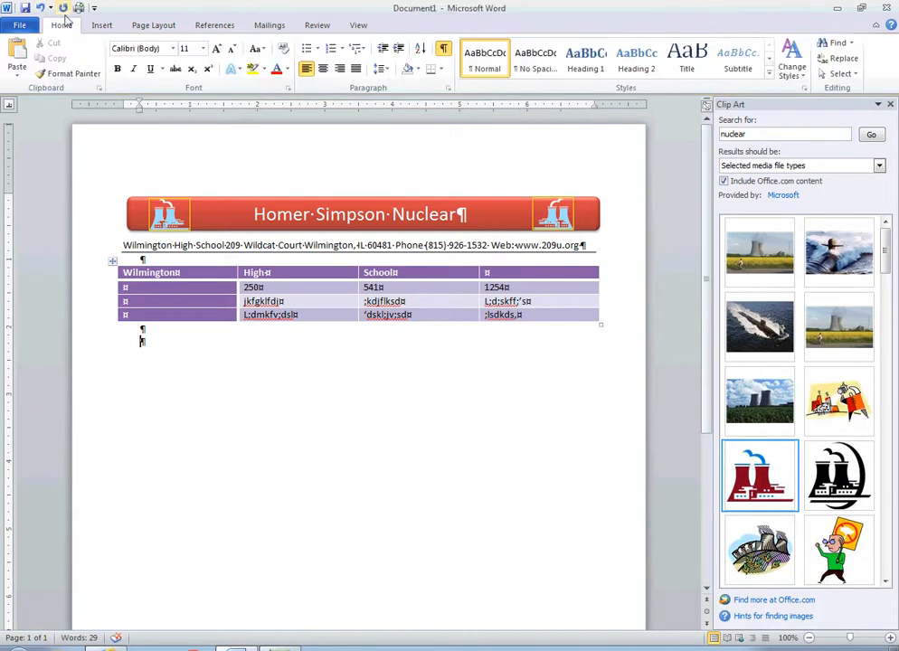
{"action": "left_click", "coordinate": [99, 24]}
{"action": "left_click", "coordinate": [109, 78]}
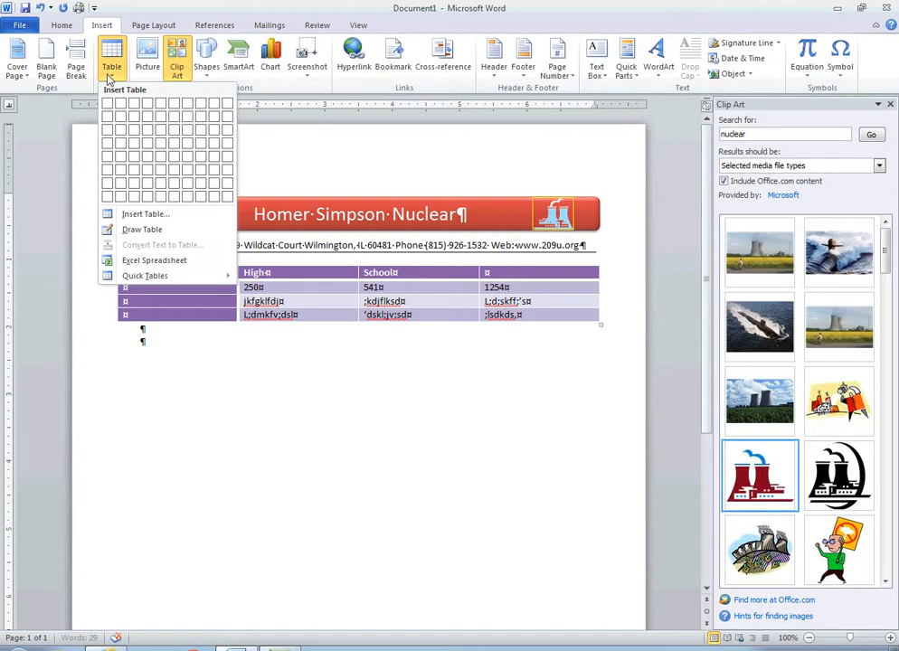
{"action": "left_click", "coordinate": [138, 129]}
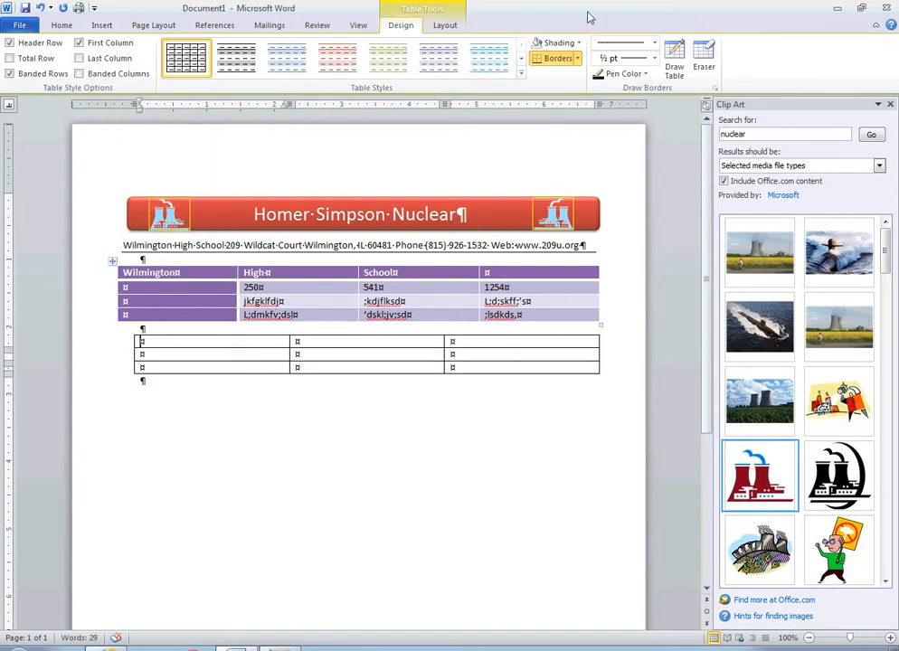
- Shade the new table's first cell blue and the last two cells of its second row red
{"action": "left_click", "coordinate": [580, 43]}
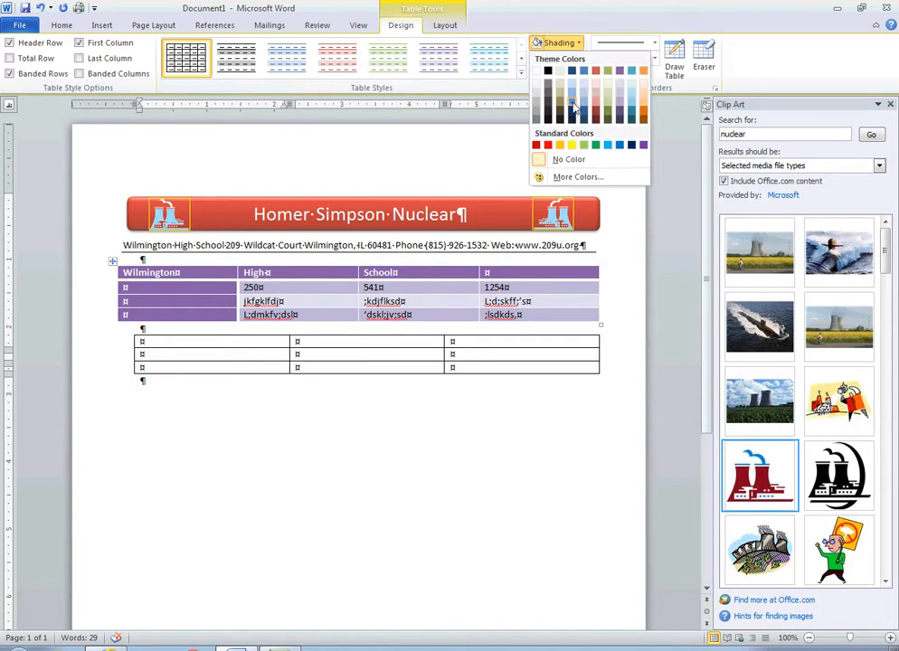
{"action": "left_click", "coordinate": [583, 70]}
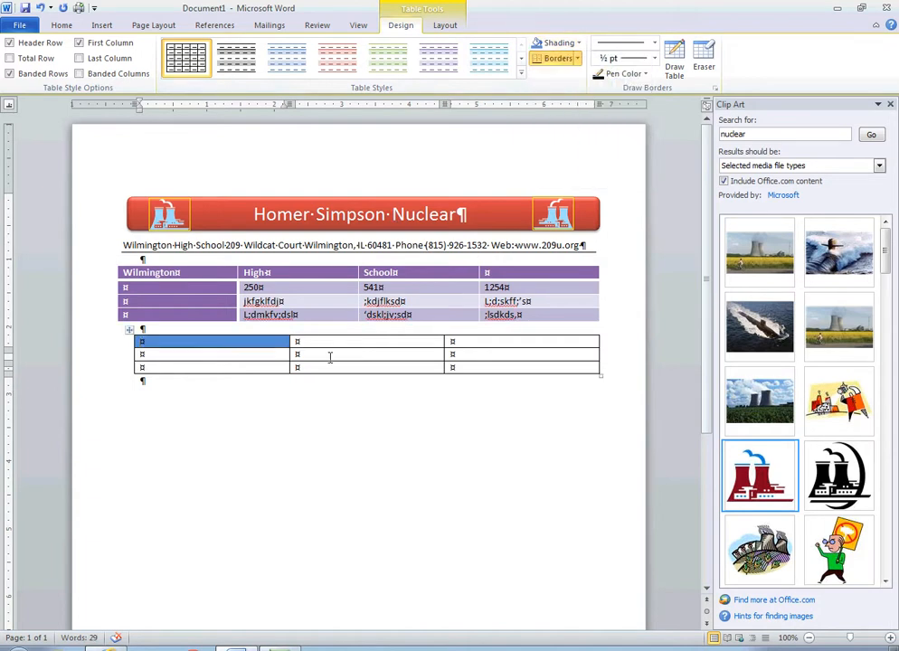
{"action": "left_click_drag", "start_coordinate": [392, 356], "coordinate": [506, 356]}
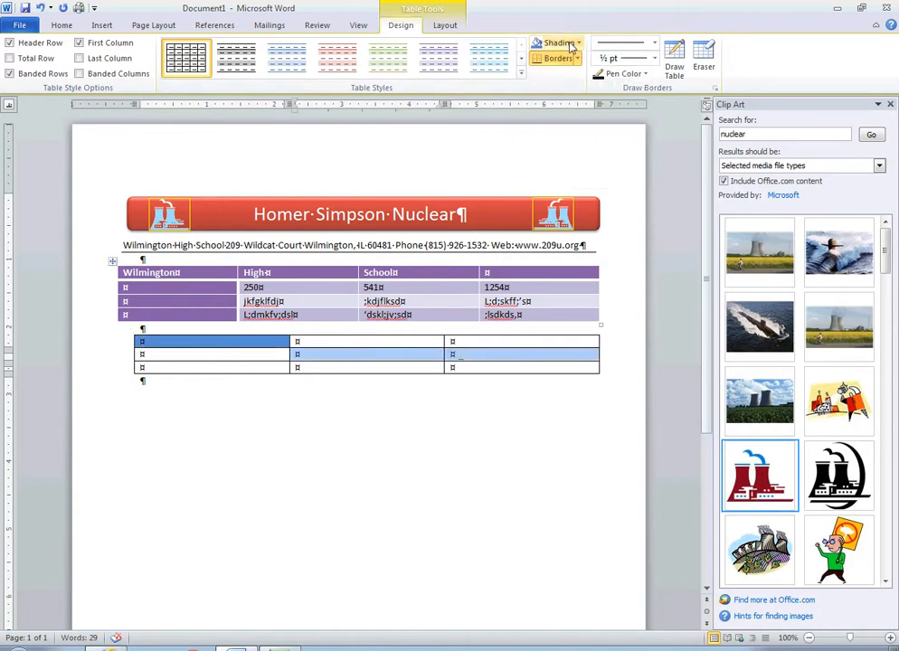
{"action": "left_click", "coordinate": [580, 43]}
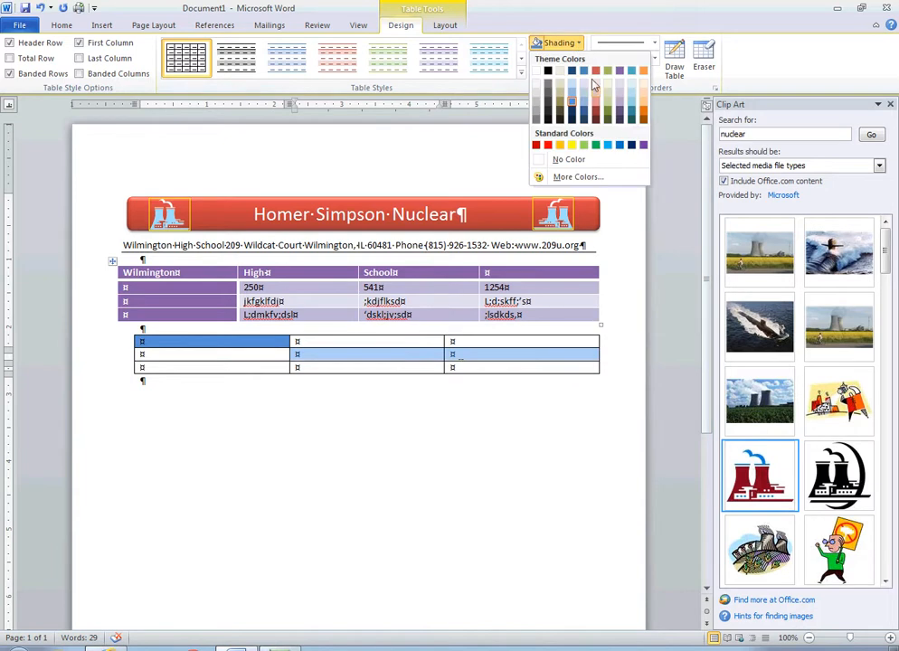
{"action": "left_click", "coordinate": [595, 72]}
- Merge the first two cells of the new table's third row
{"action": "left_click", "coordinate": [516, 412]}
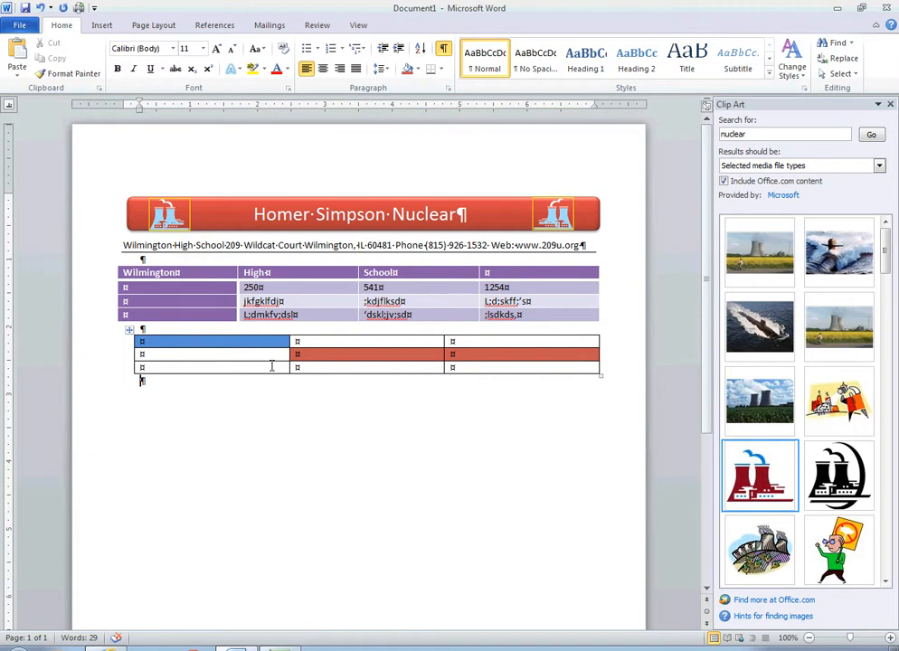
{"action": "left_click_drag", "start_coordinate": [271, 365], "coordinate": [321, 371]}
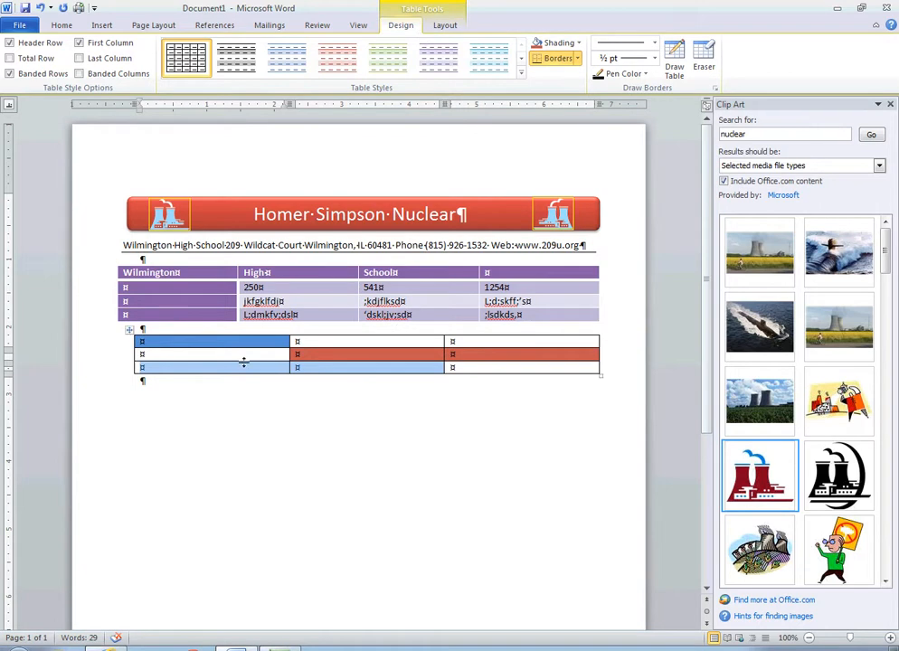
{"action": "left_click", "coordinate": [446, 25]}
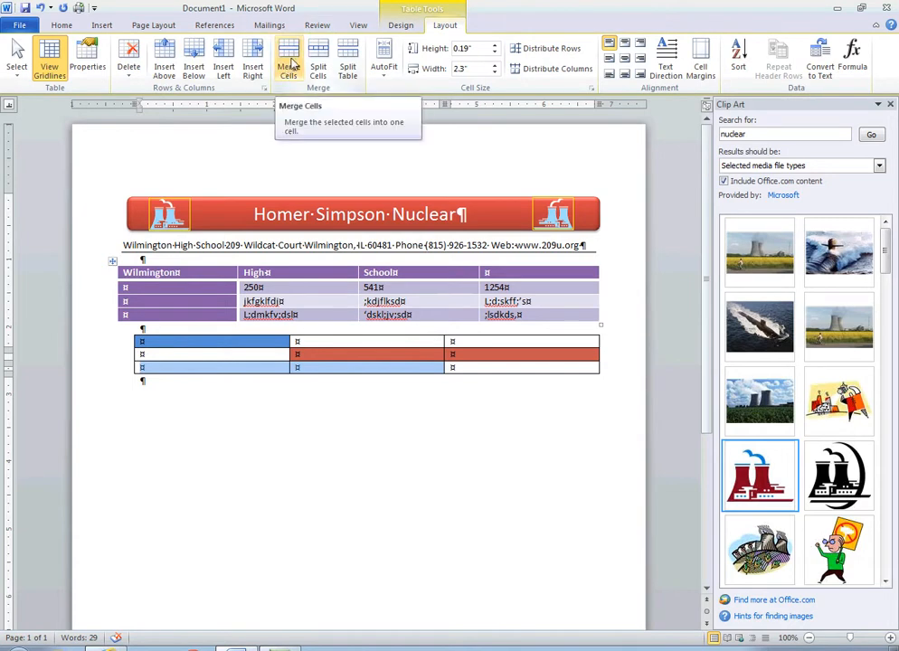
{"action": "left_click", "coordinate": [290, 70]}
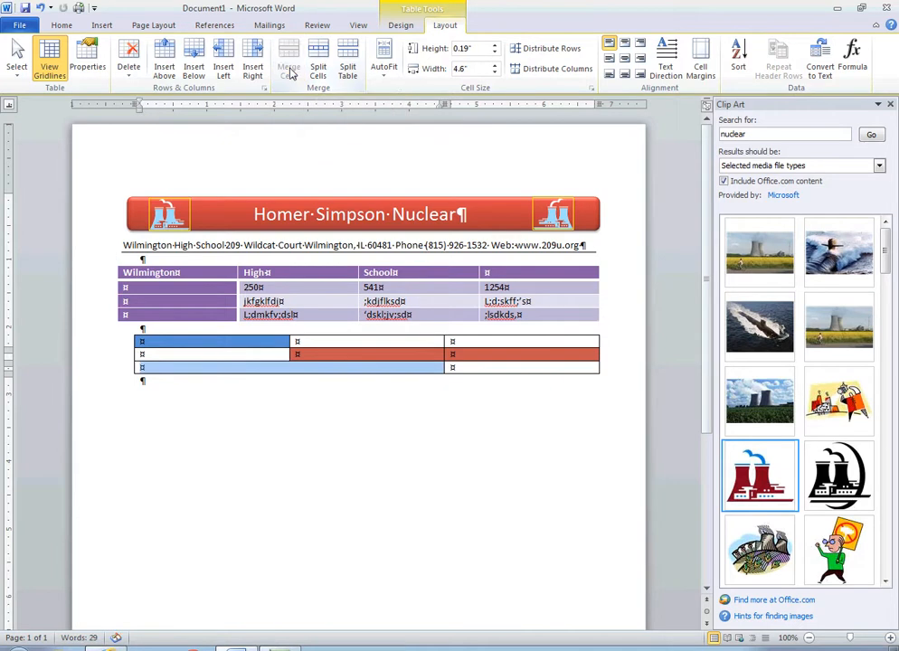
- Split the middle cell of the first row into two columns and one row
{"action": "left_click", "coordinate": [268, 371]}
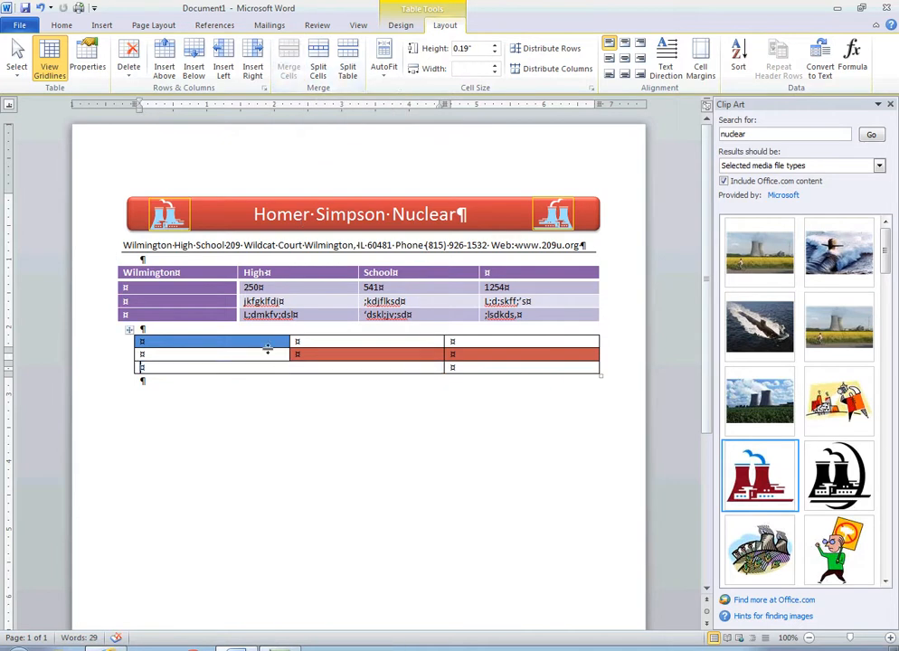
{"action": "left_click", "coordinate": [344, 341]}
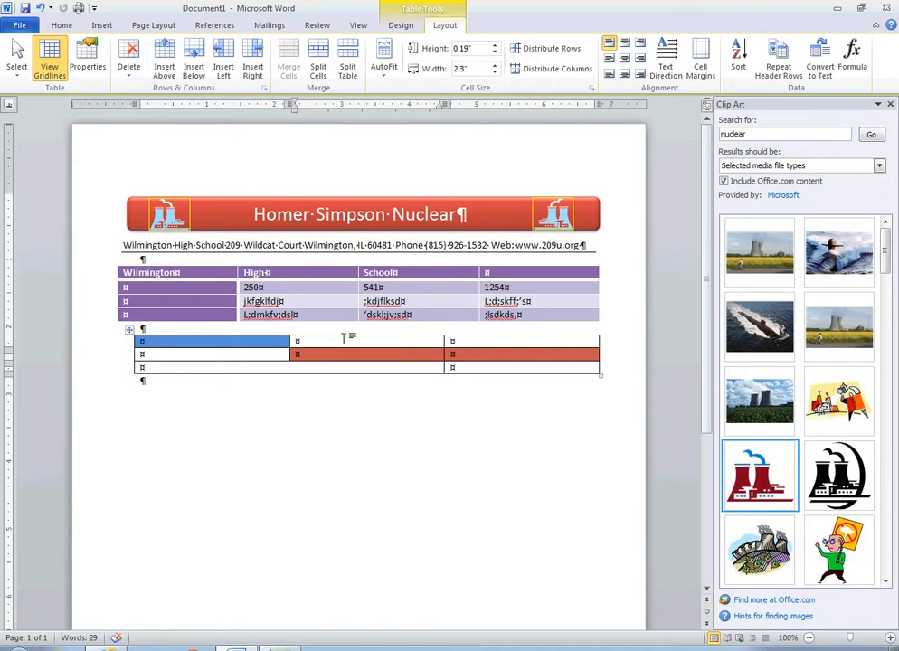
{"action": "left_click", "coordinate": [317, 68]}
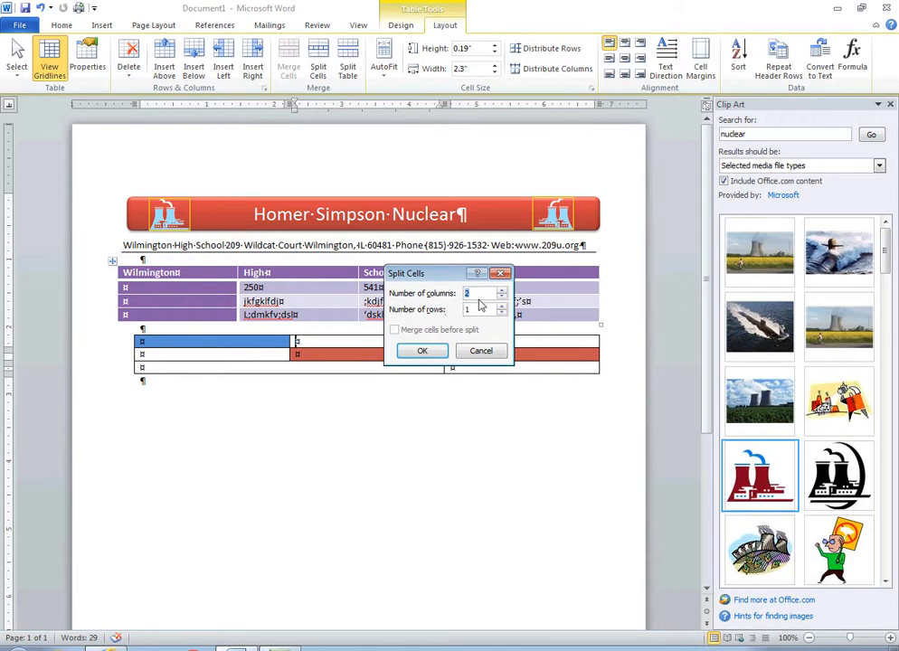
{"action": "left_click", "coordinate": [431, 353]}
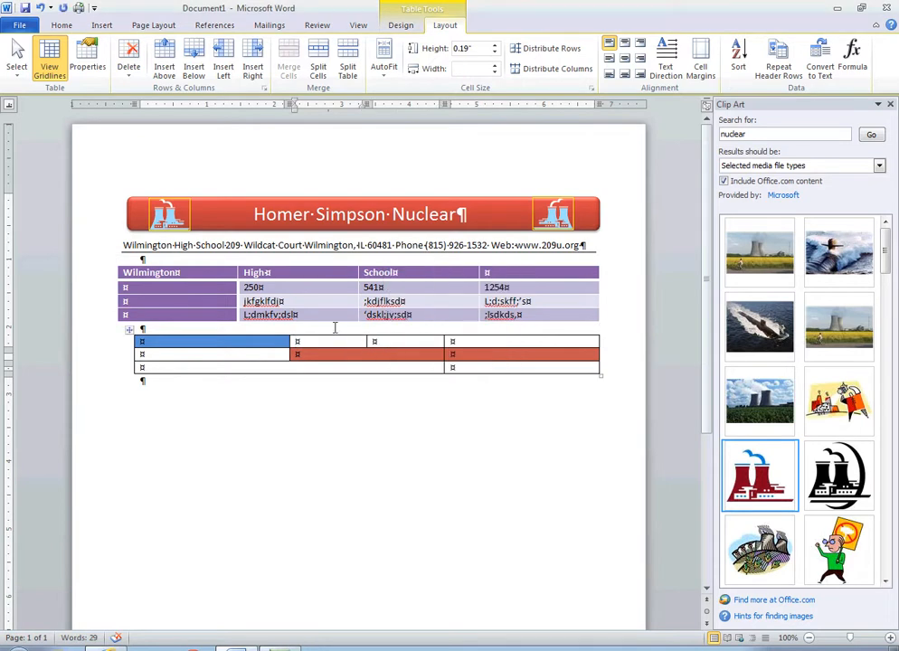
- Change the text direction of the merged cell in the third row
{"action": "key", "text": "Down"}
{"action": "key", "text": "Down"}
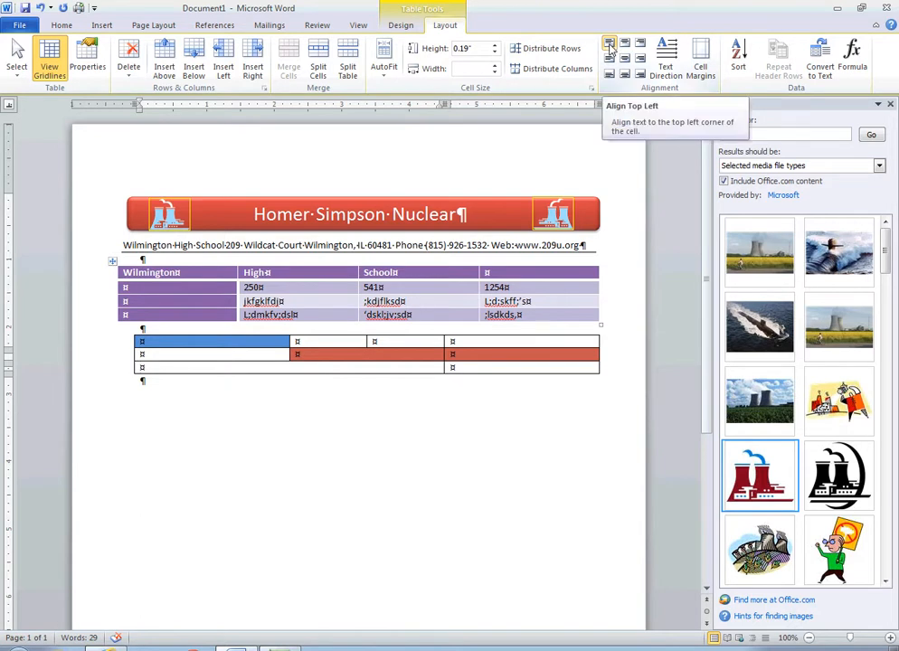
{"action": "left_click", "coordinate": [671, 70]}
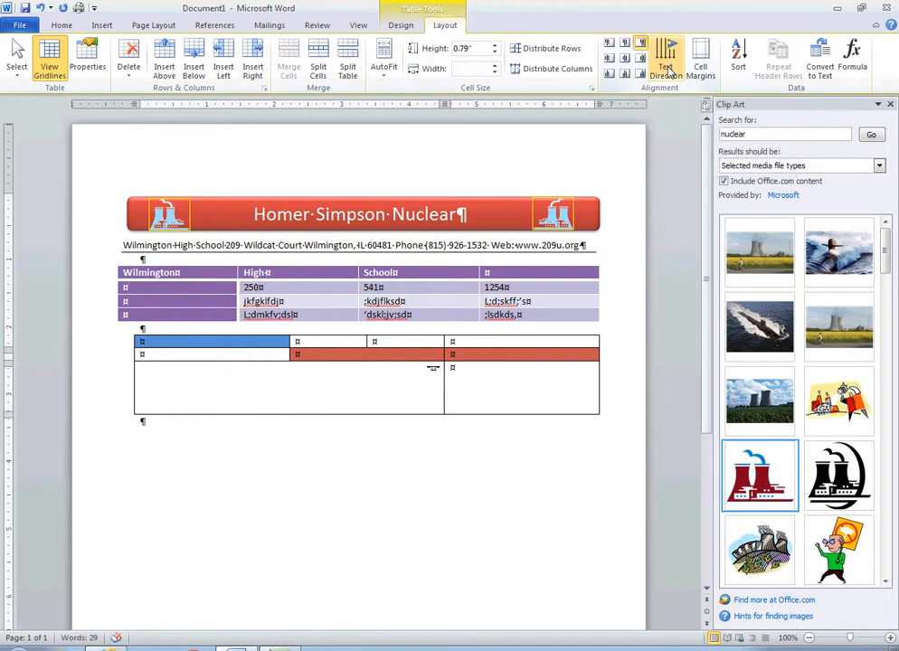
- Return the merged third-row cell's text direction to horizontal
{"action": "left_click", "coordinate": [671, 69]}
{"action": "left_click", "coordinate": [671, 70]}
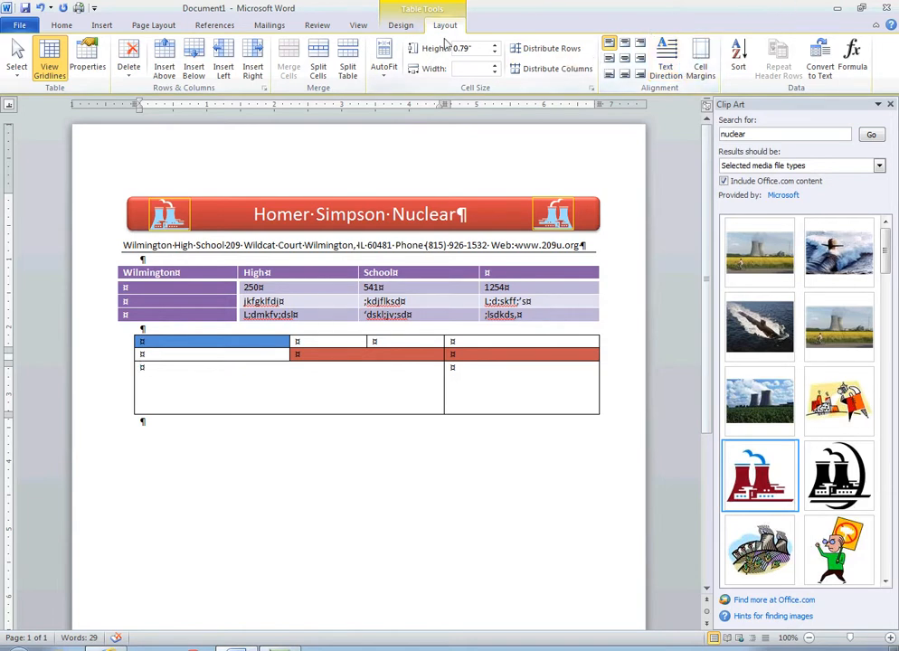
- Remove the outside borders from the merged cell in the new table's third row
{"action": "left_click", "coordinate": [405, 27]}
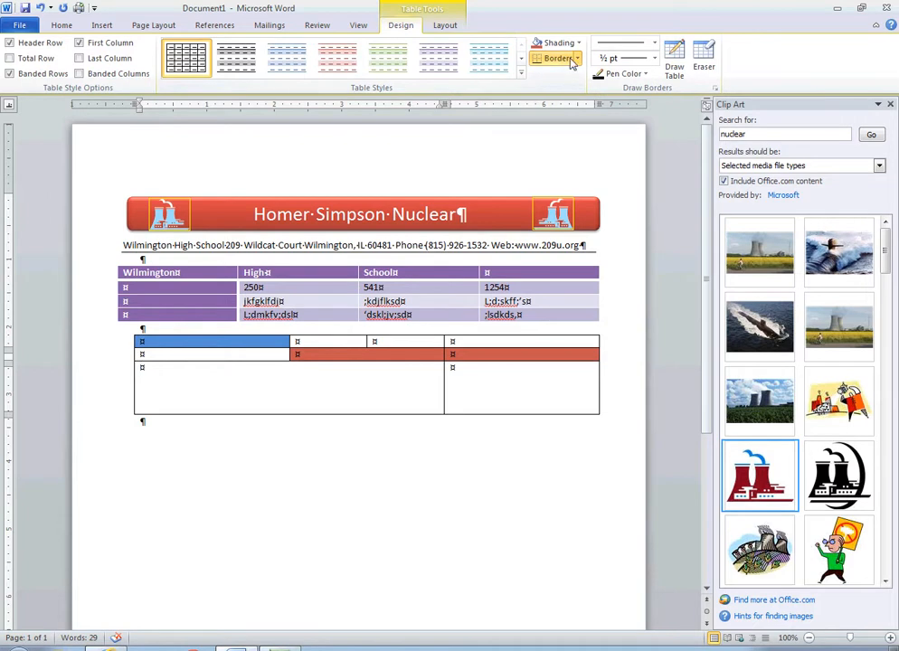
{"action": "left_click", "coordinate": [579, 60]}
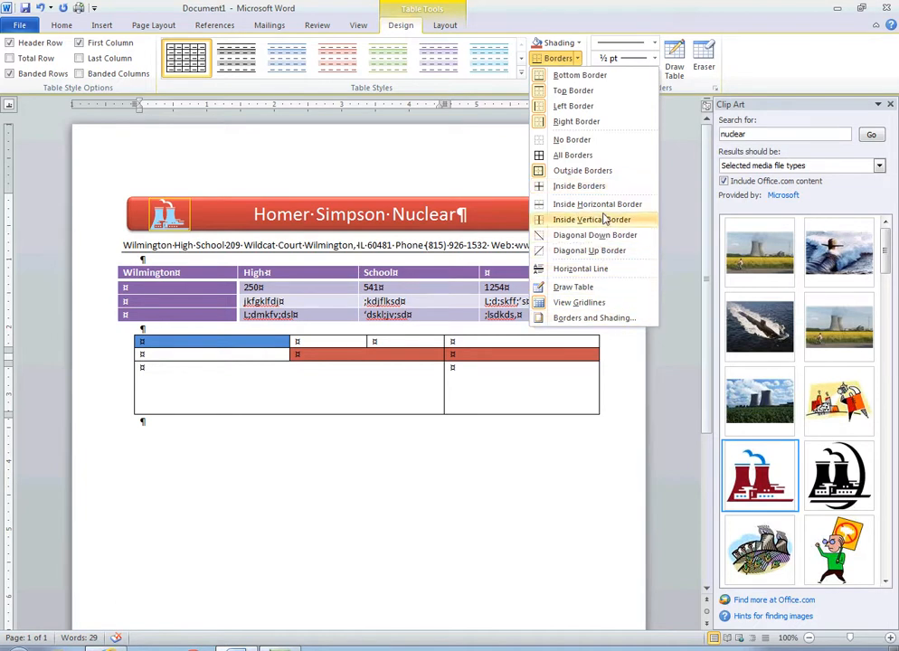
{"action": "left_click", "coordinate": [605, 178]}
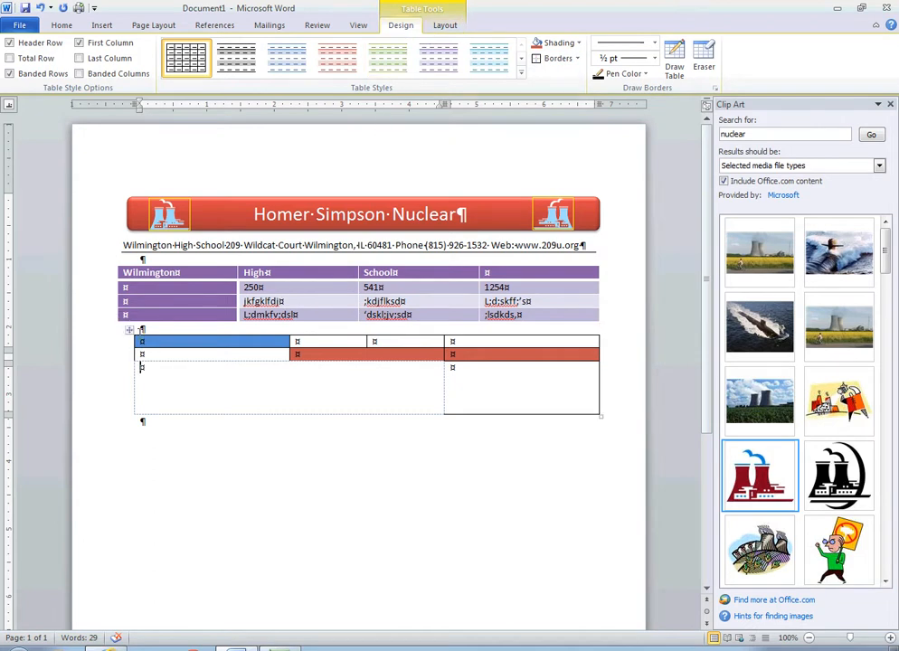
- Select the first table and autofit it to its contents
{"action": "left_click", "coordinate": [131, 331]}
{"action": "left_click", "coordinate": [112, 262]}
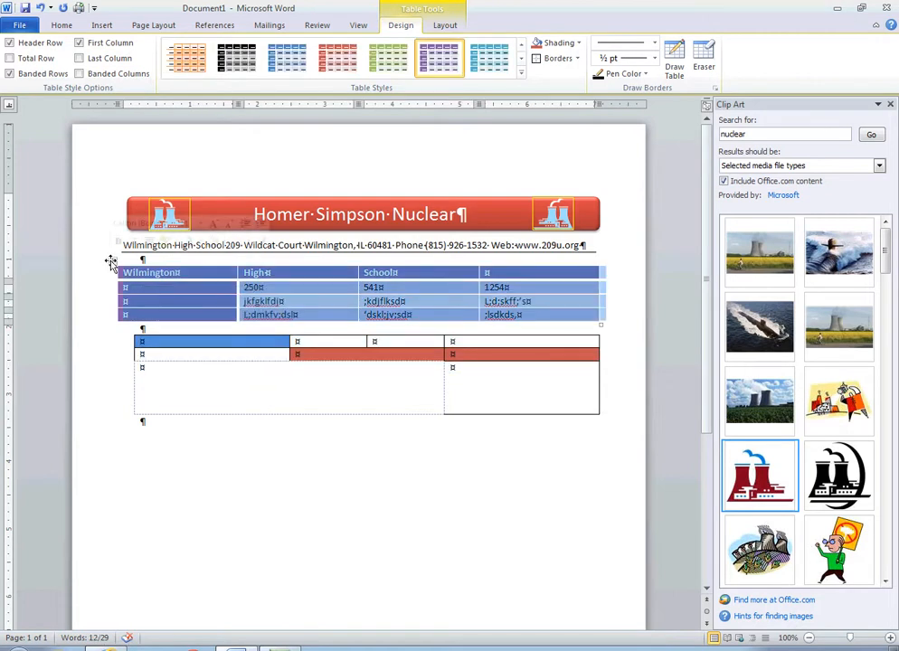
{"action": "left_click", "coordinate": [444, 26]}
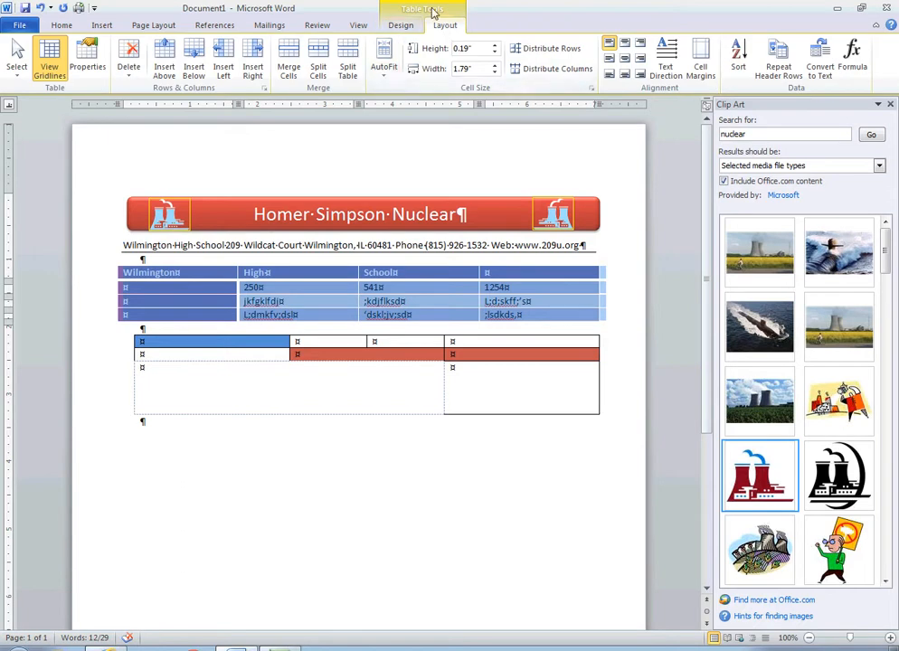
{"action": "left_click", "coordinate": [381, 72]}
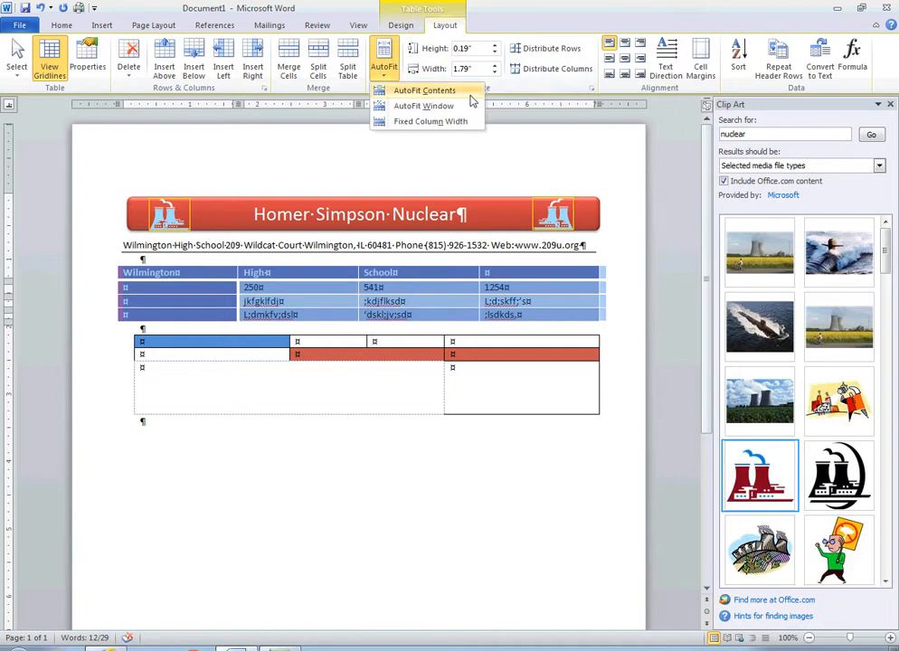
{"action": "left_click", "coordinate": [471, 95]}
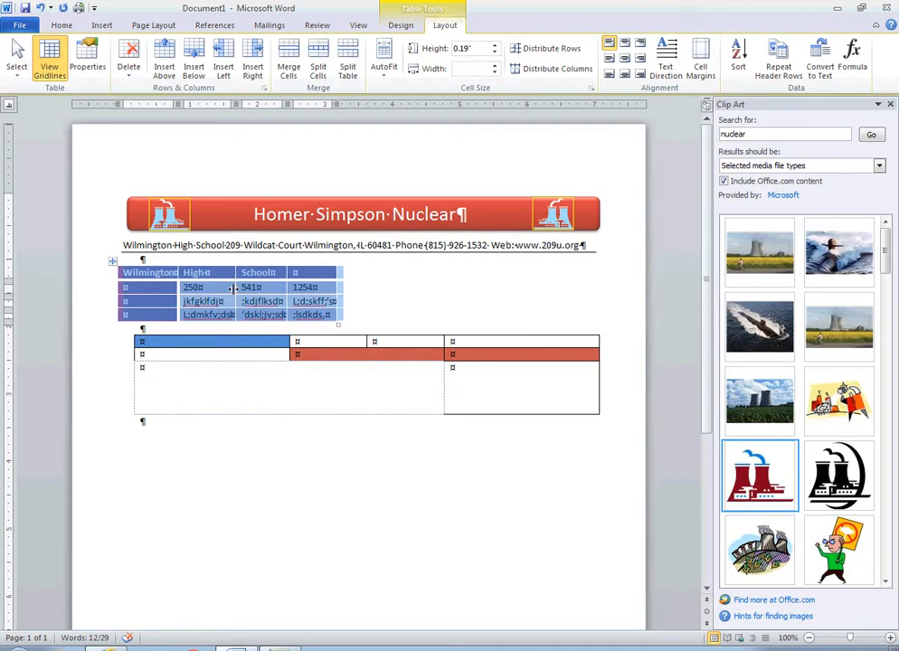
- Center the first table horizontally on the page
{"action": "left_click", "coordinate": [113, 264]}
{"action": "left_click", "coordinate": [62, 26]}
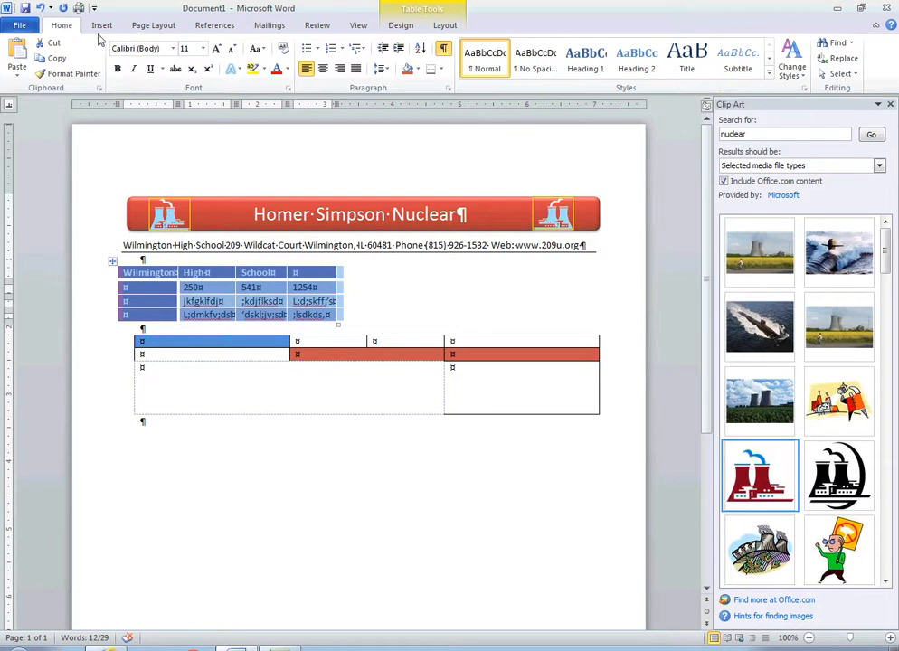
{"action": "left_click", "coordinate": [323, 68]}
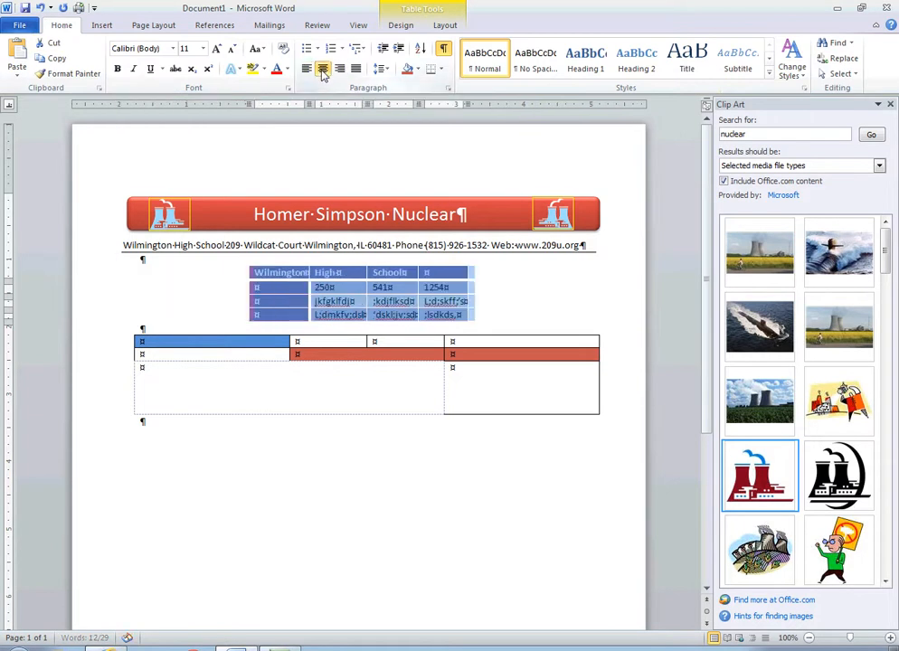
- Insert a new row below the last row of the first table
{"action": "left_click", "coordinate": [503, 304]}
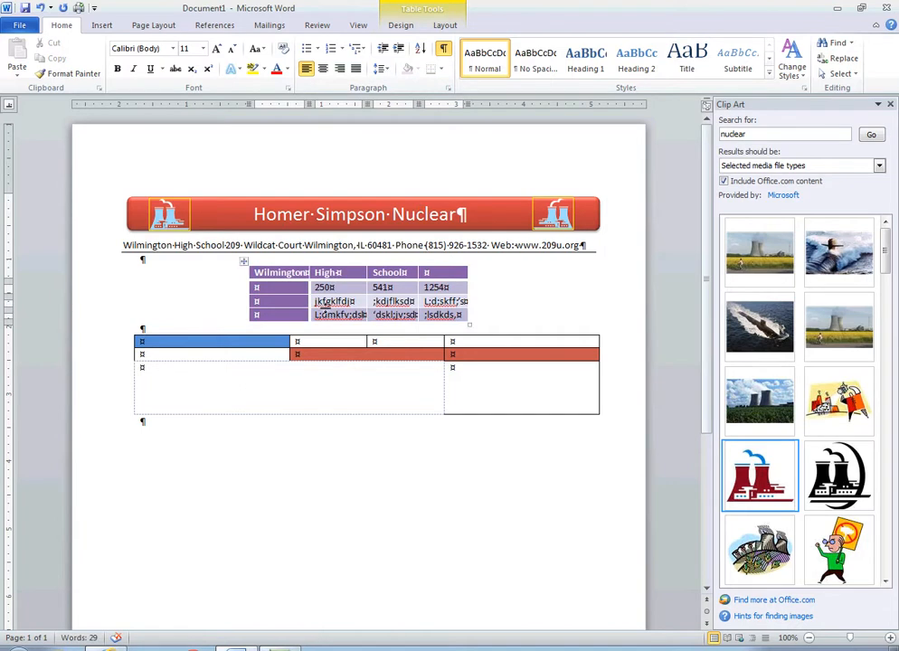
{"action": "left_click", "coordinate": [324, 316]}
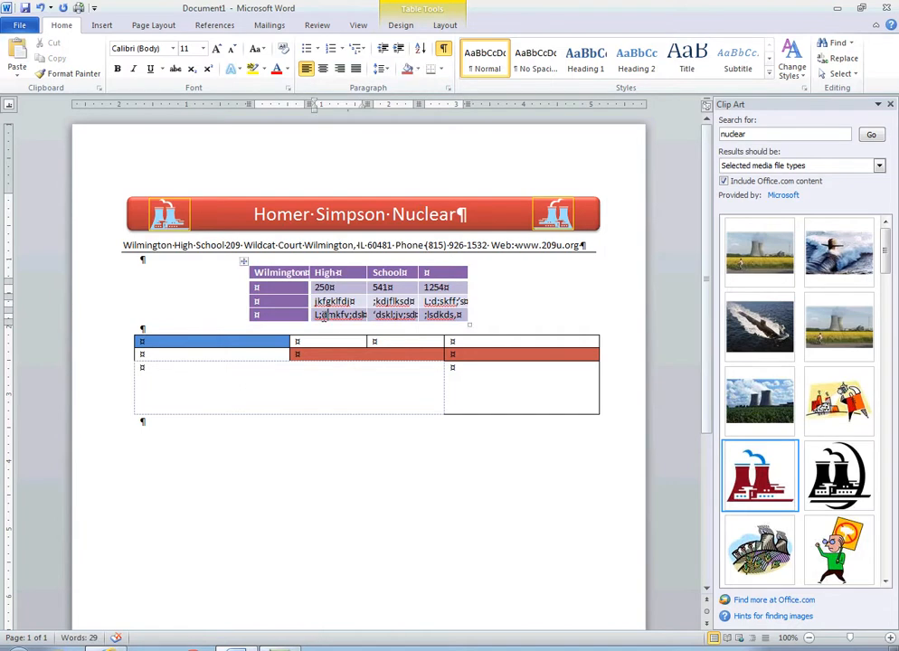
{"action": "right_click", "coordinate": [335, 316]}
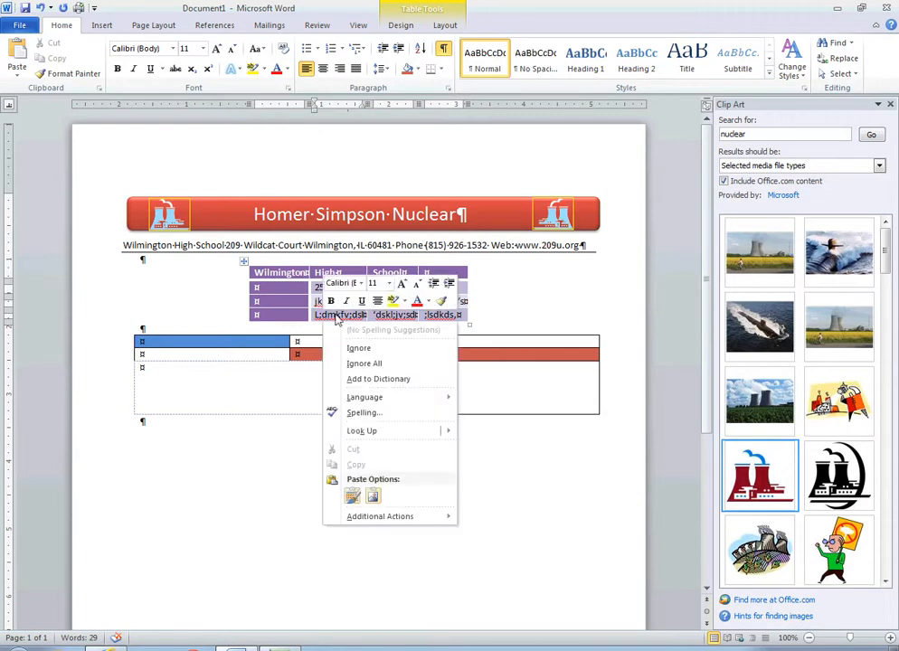
{"action": "right_click", "coordinate": [297, 318]}
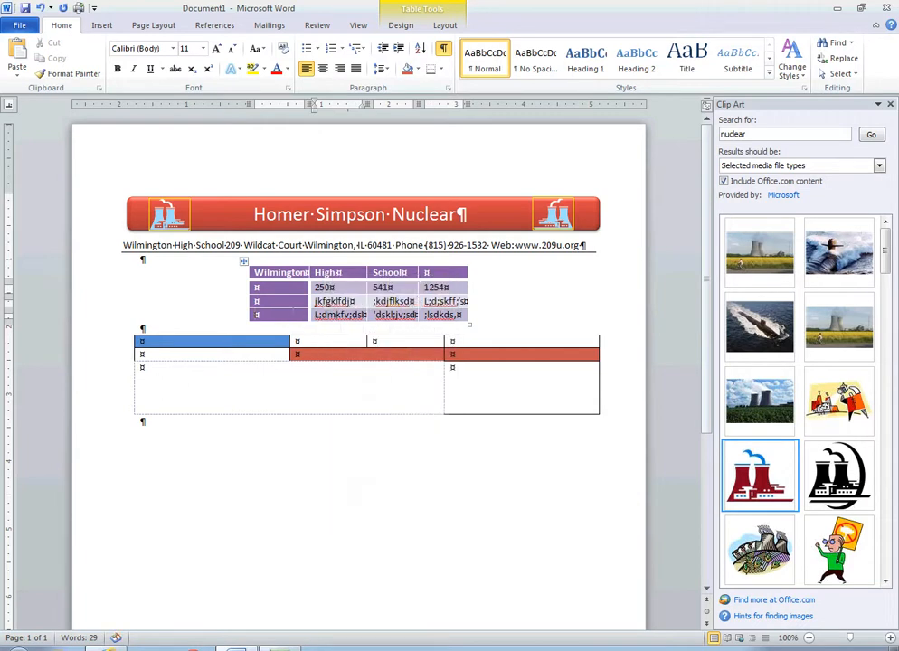
{"action": "right_click", "coordinate": [295, 319]}
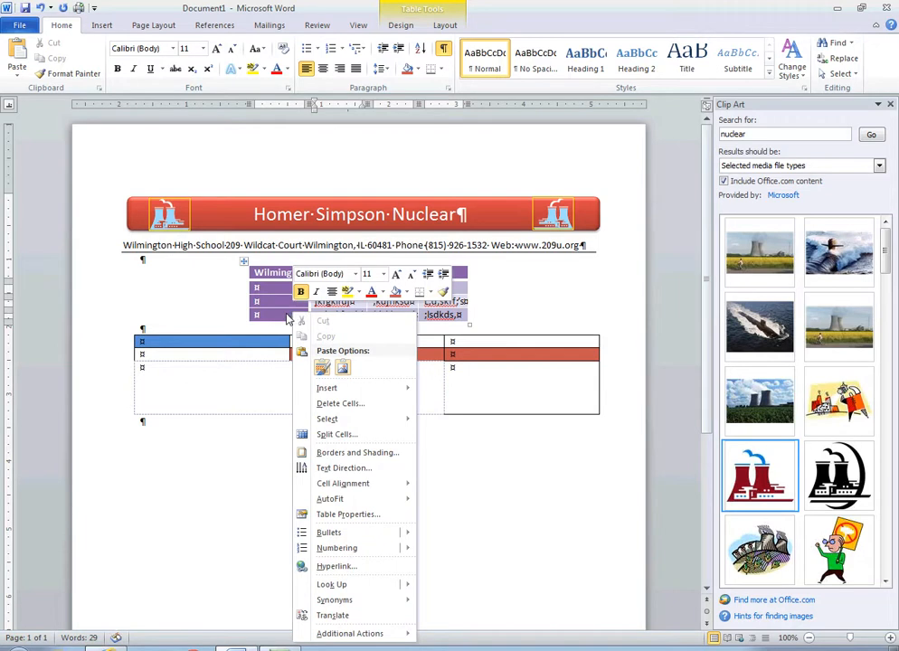
{"action": "mouse_move", "coordinate": [417, 390]}
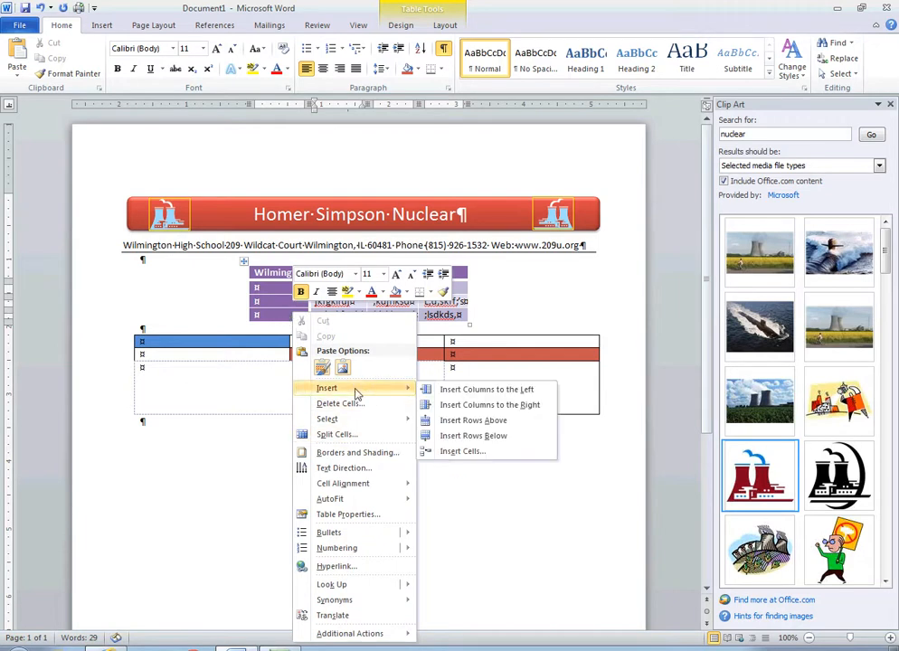
{"action": "left_click", "coordinate": [469, 437]}
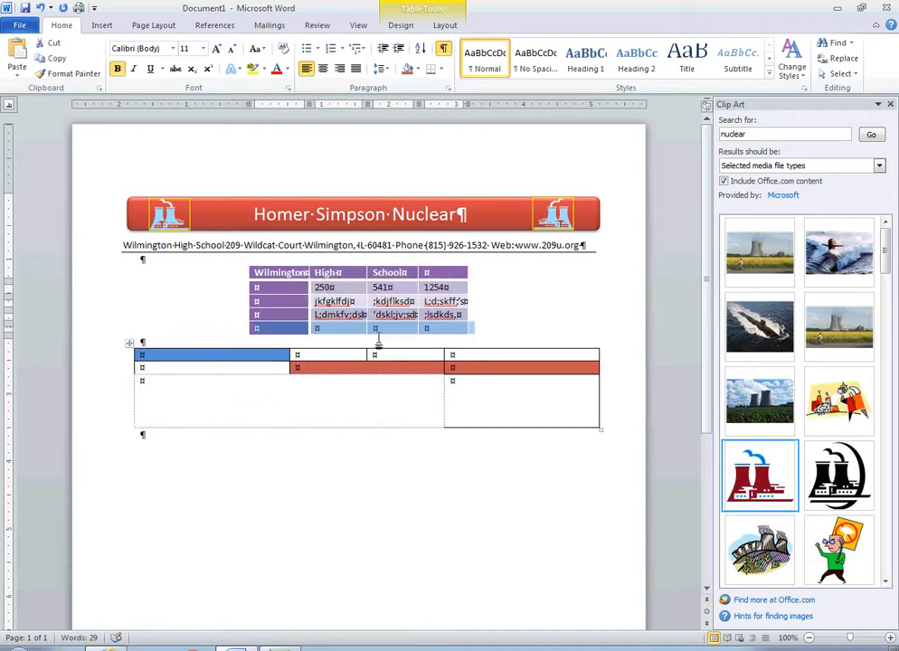
{"action": "left_click", "coordinate": [302, 328]}
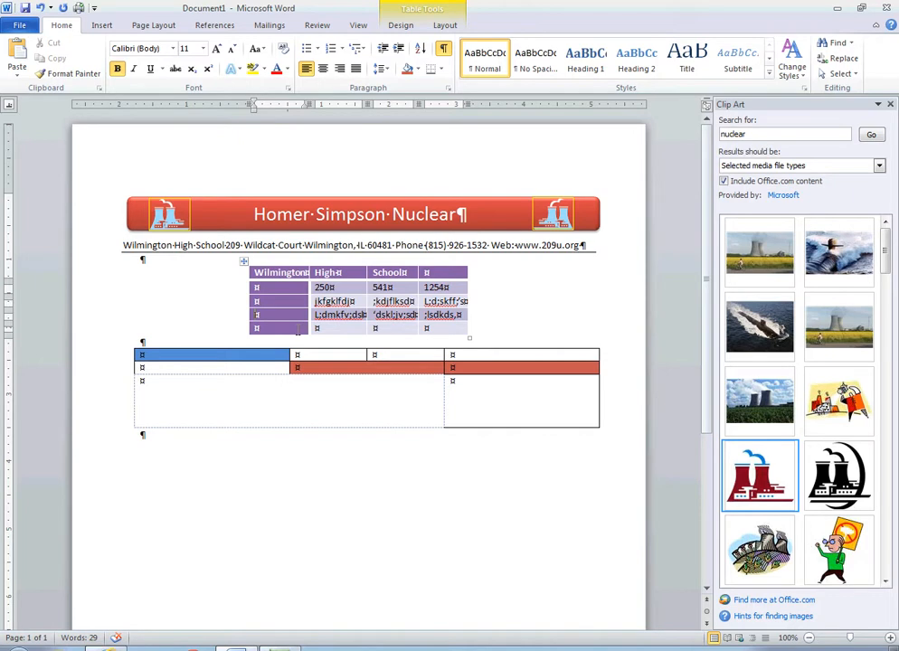
{"action": "left_click", "coordinate": [445, 26]}
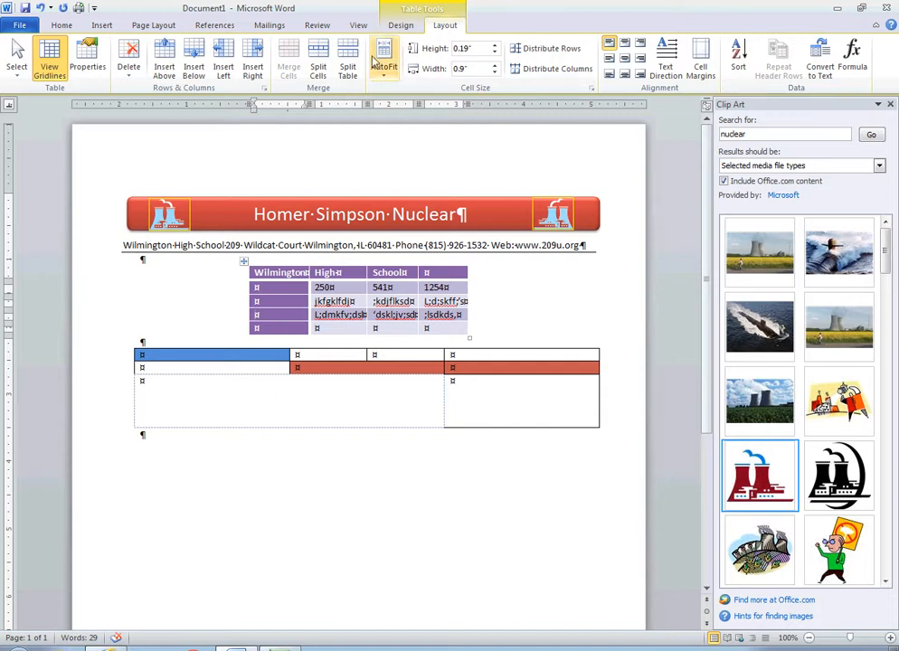
{"action": "left_click", "coordinate": [477, 317]}
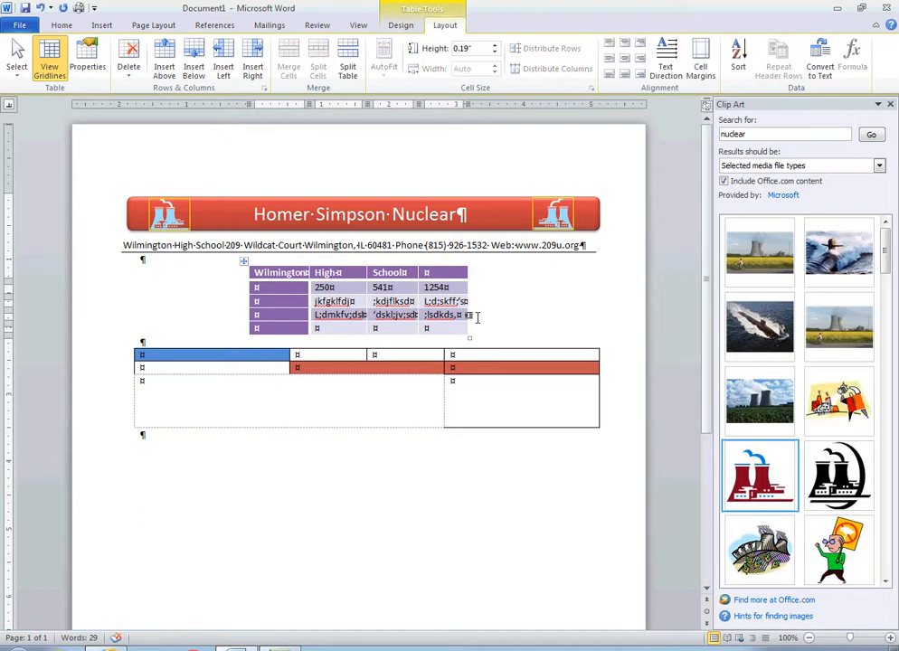